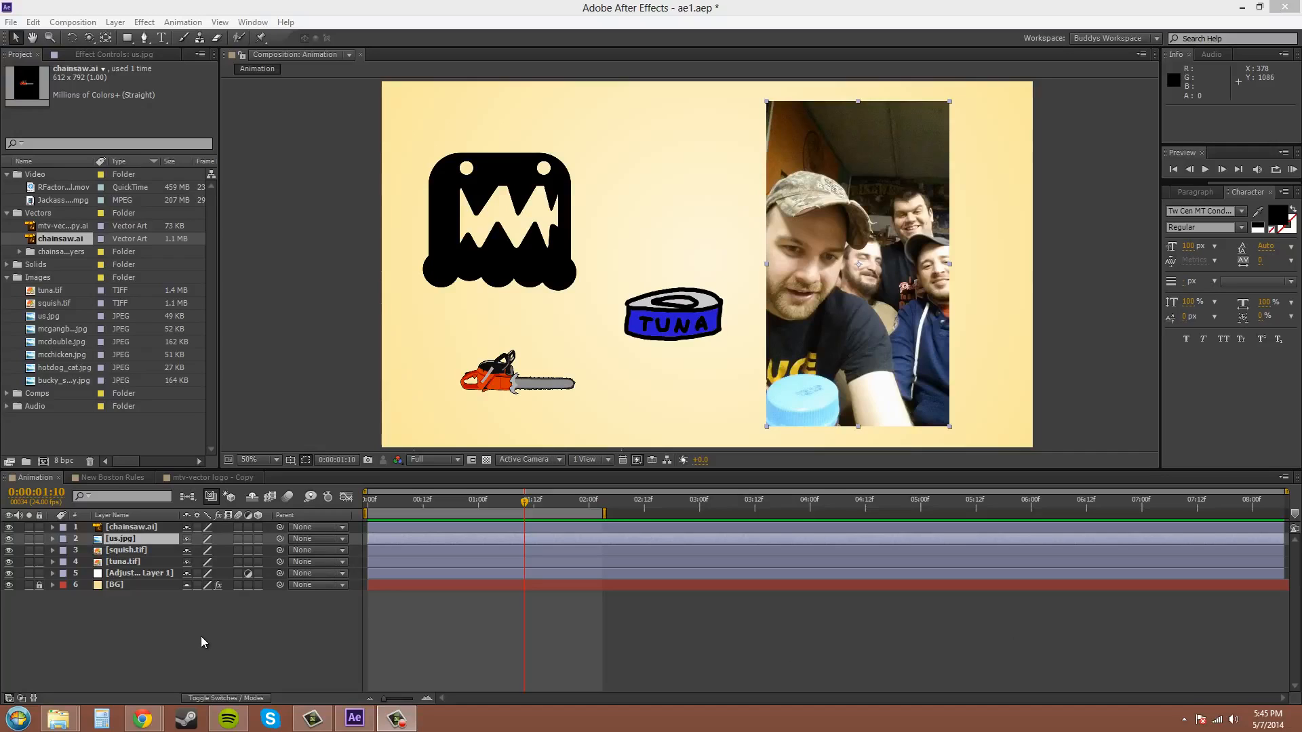
{"action": "left_click", "coordinate": [241, 529]}
{"action": "left_click", "coordinate": [81, 634]}
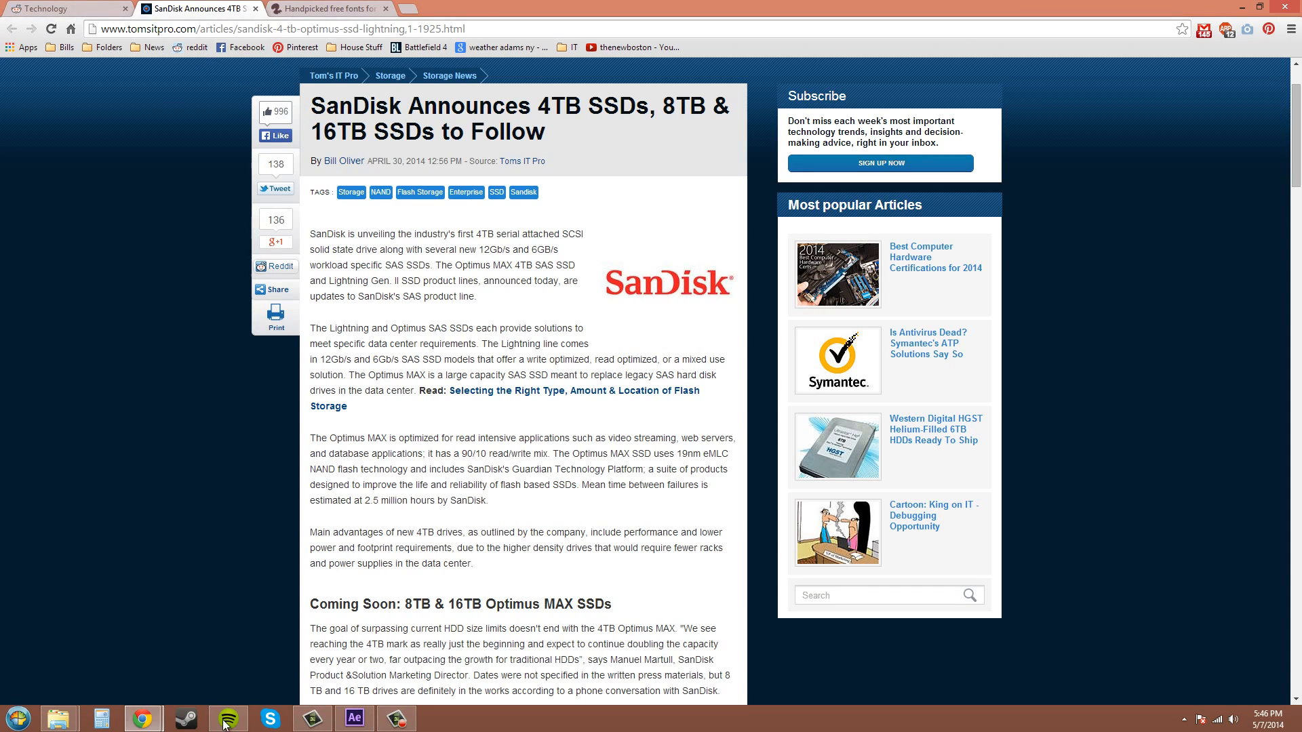
{"action": "mouse_move", "coordinate": [142, 719]}
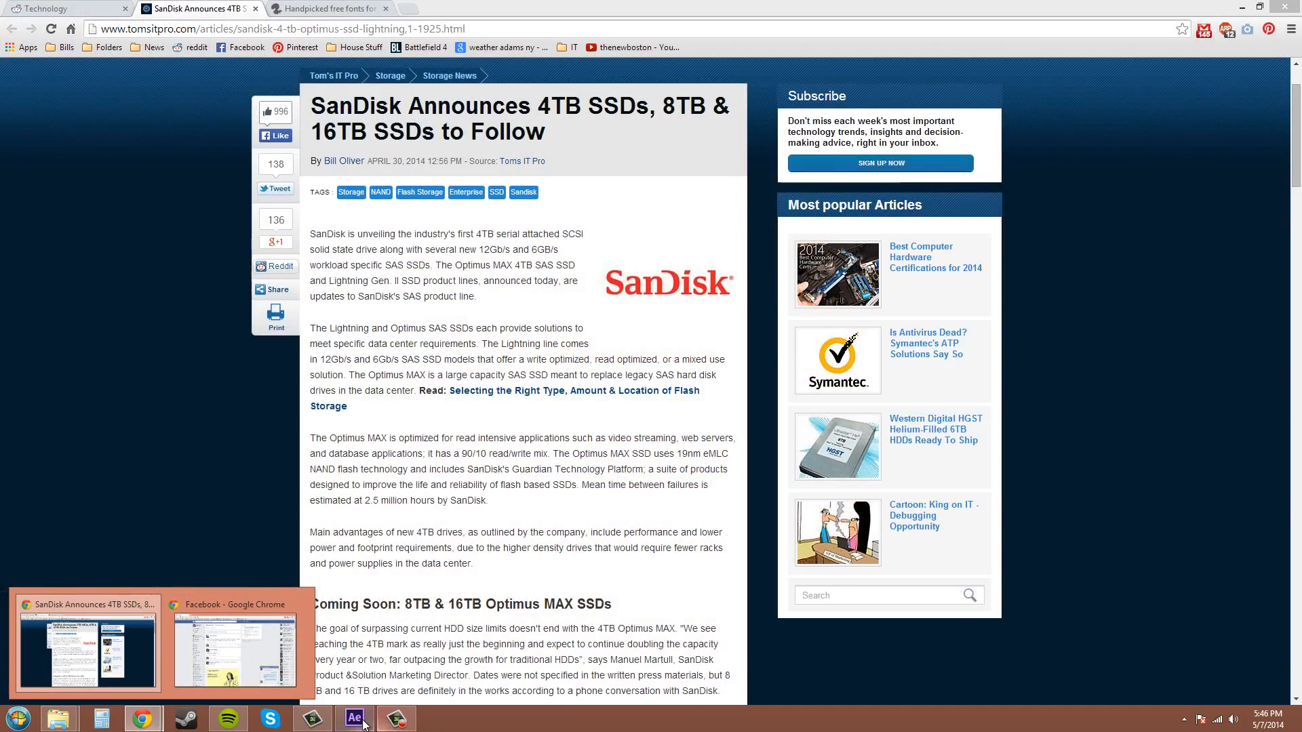
{"action": "left_click", "coordinate": [364, 724]}
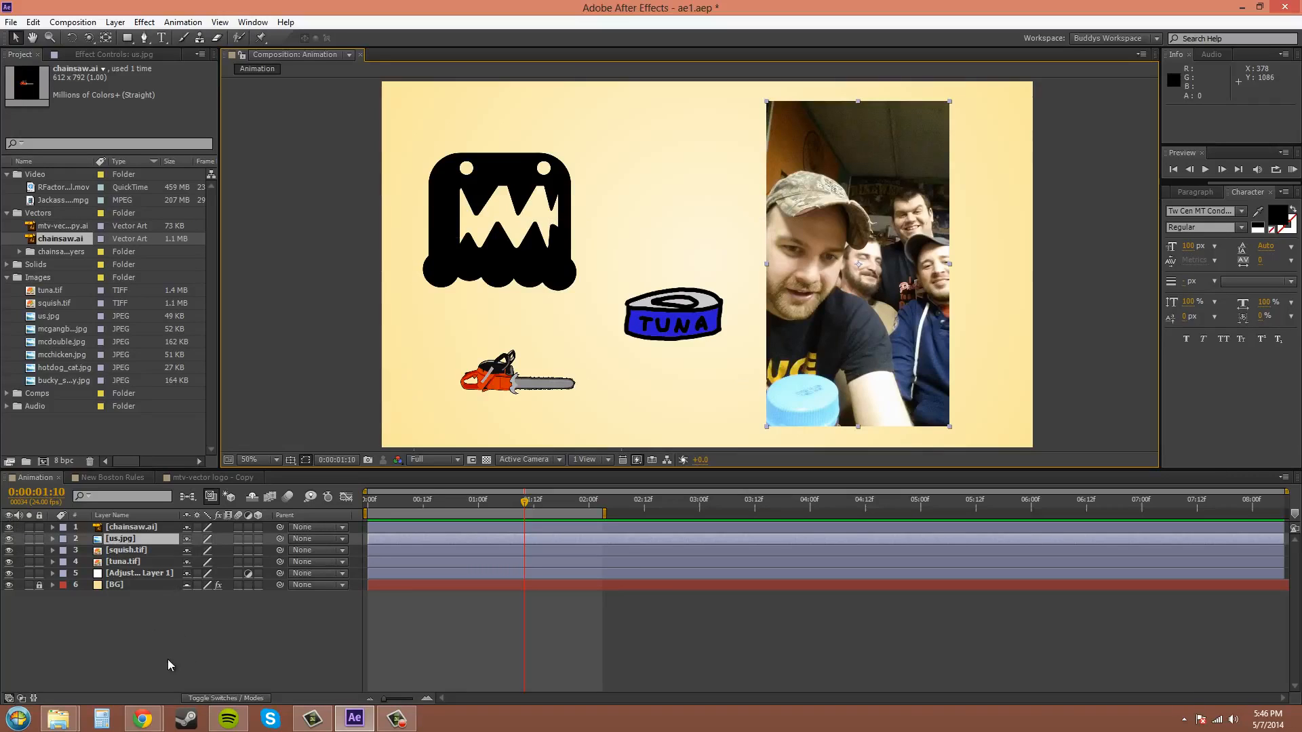
- Toggle the visibility of the us.jpg layer off and back on several times to compare the composition with and without it
{"action": "left_click", "coordinate": [9, 540]}
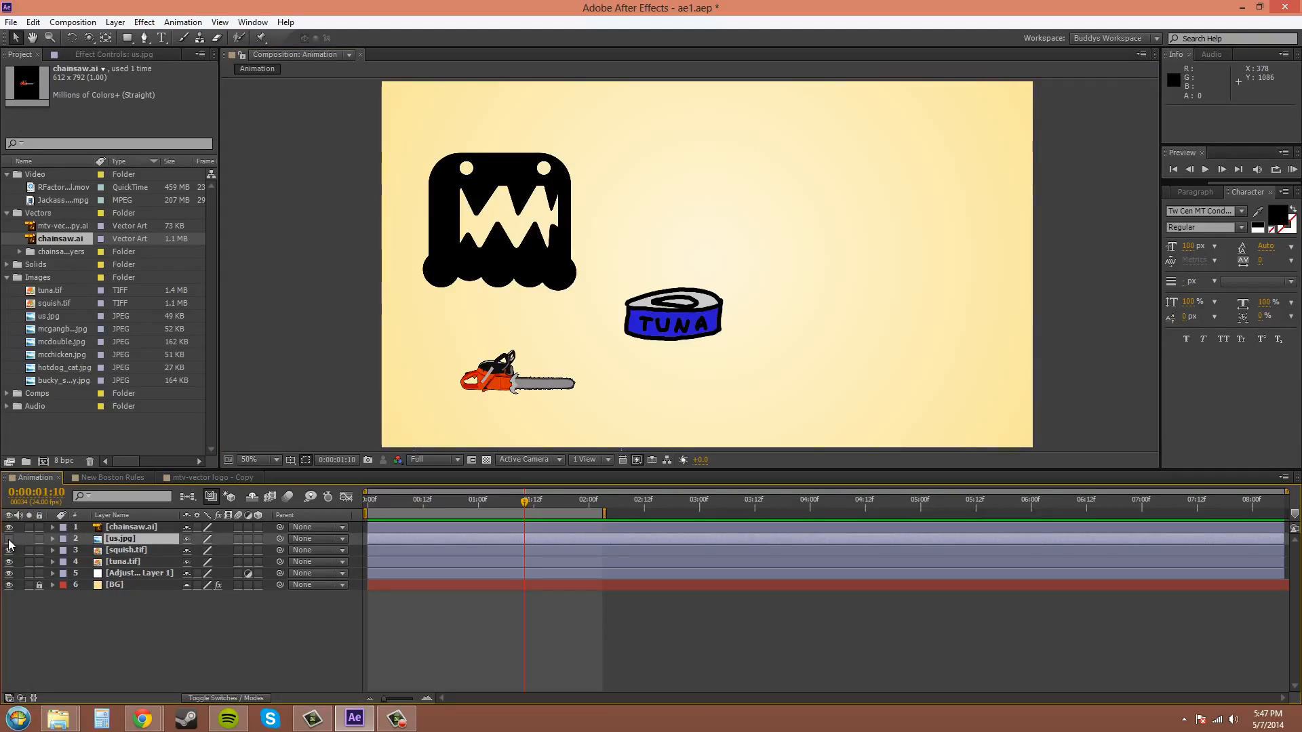
{"action": "left_click", "coordinate": [9, 540]}
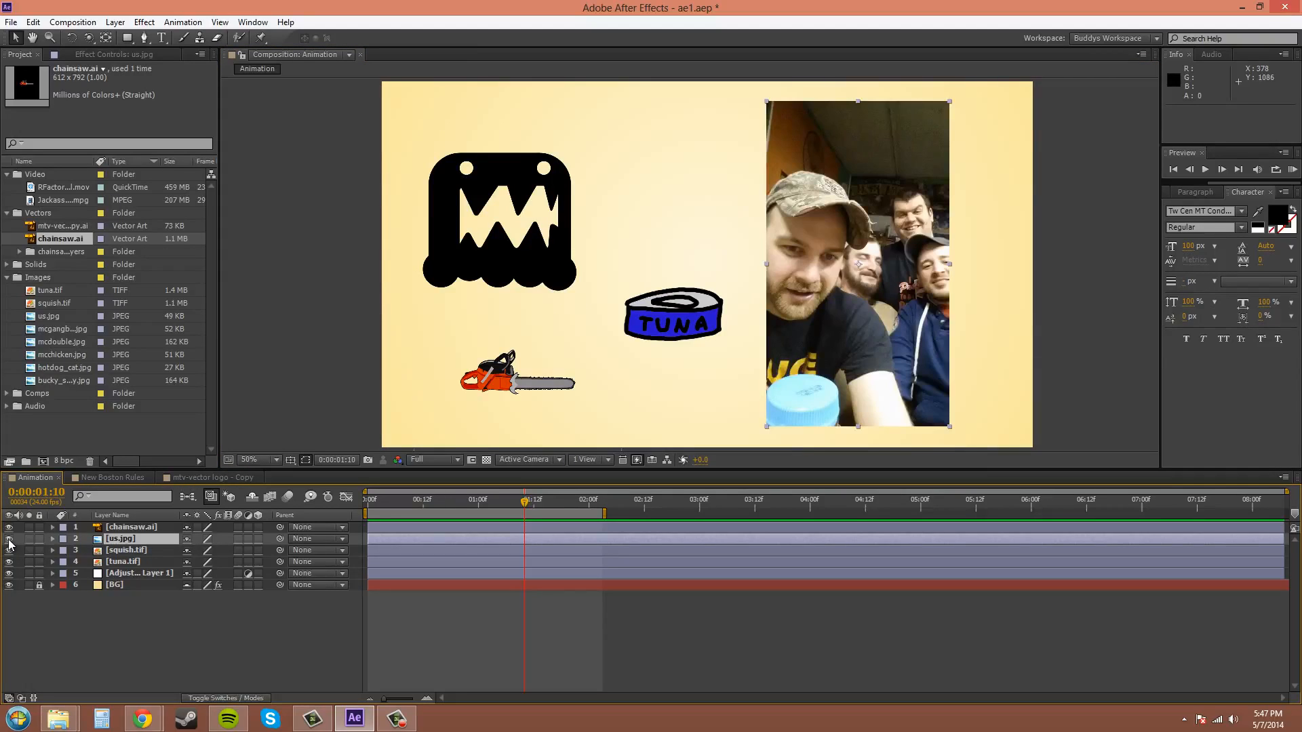
{"action": "left_click", "coordinate": [9, 540]}
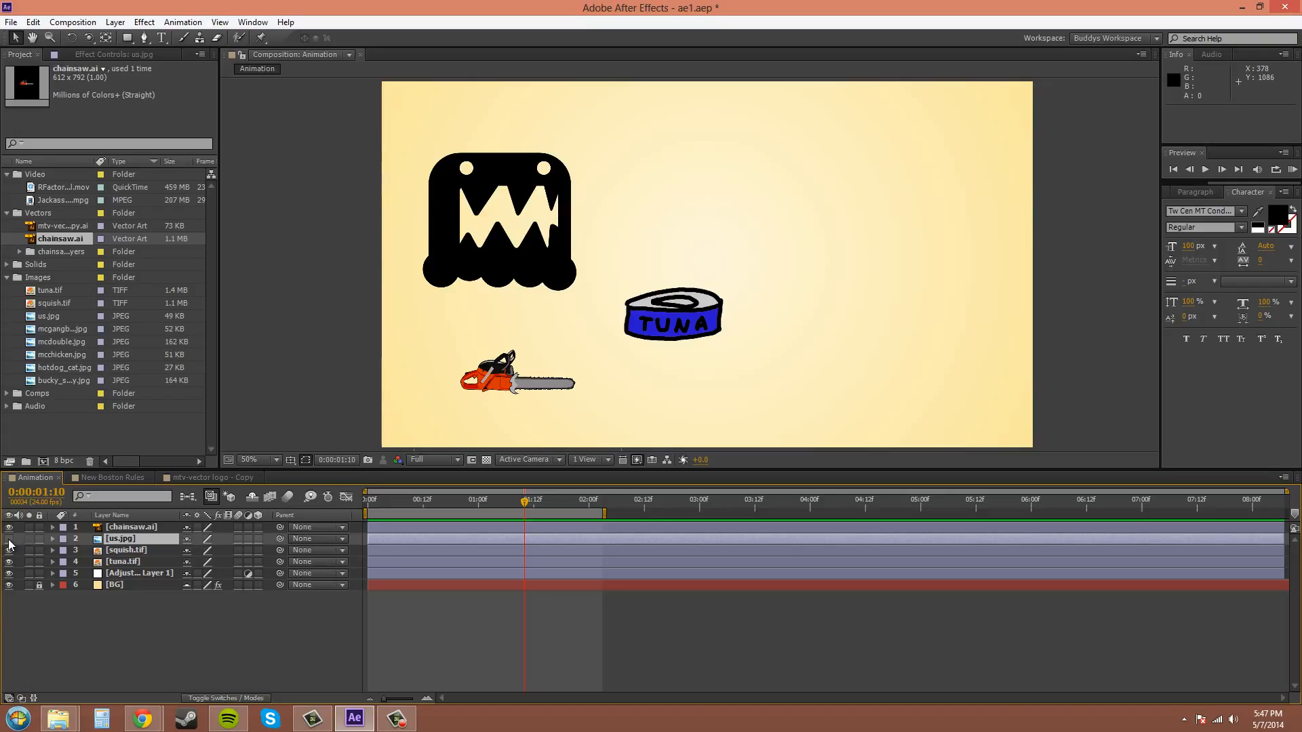
{"action": "left_click", "coordinate": [9, 540]}
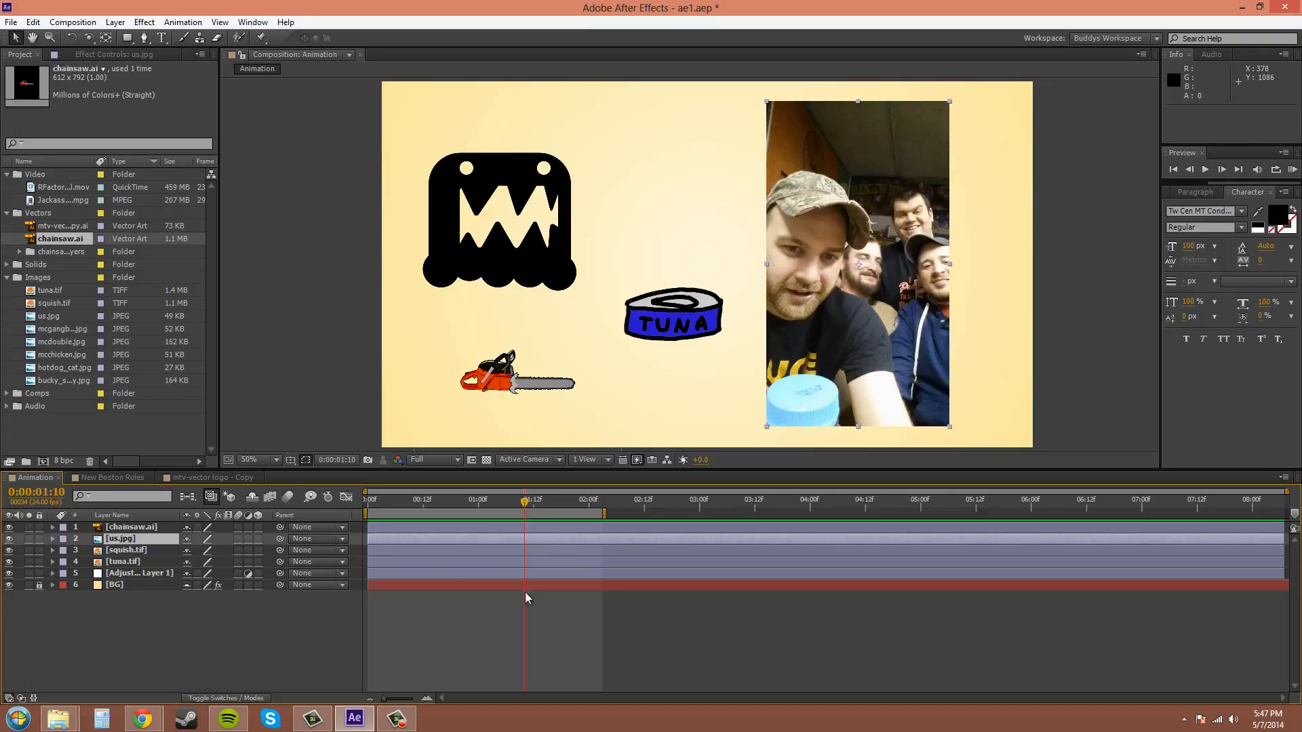
{"action": "left_click", "coordinate": [9, 539]}
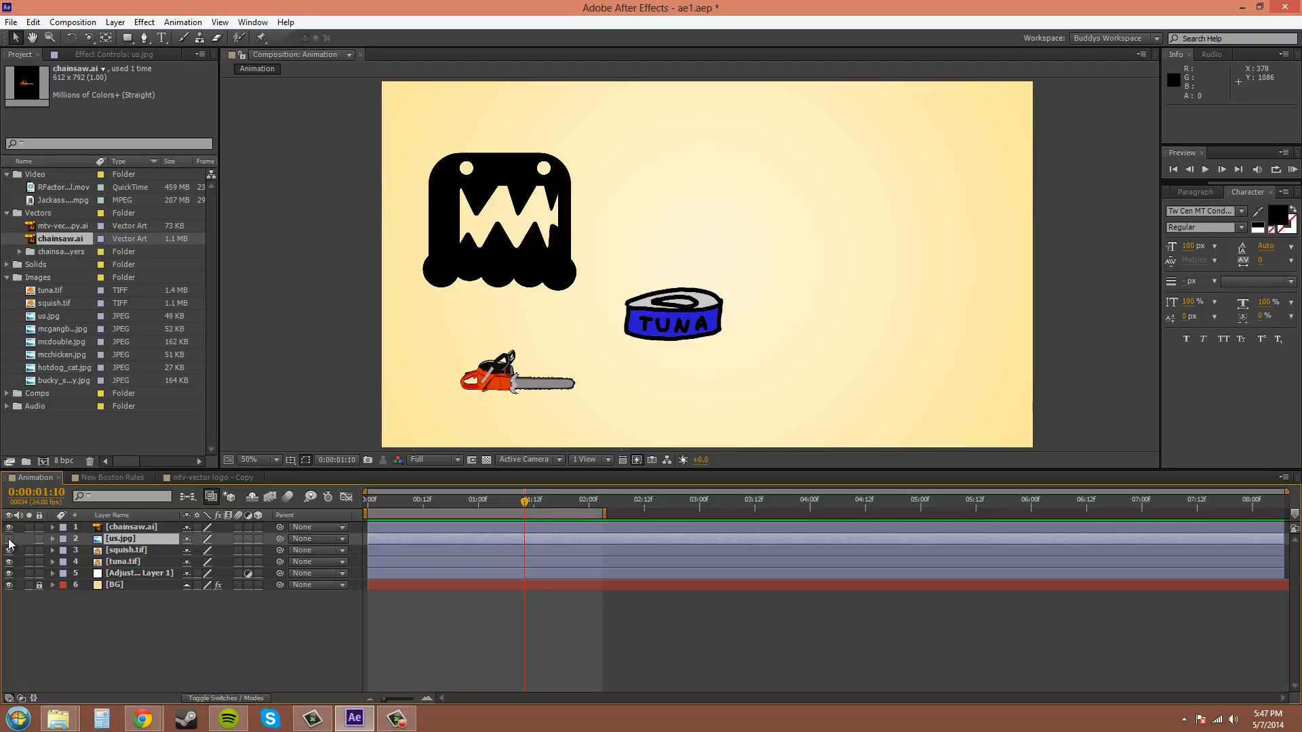
{"action": "left_click", "coordinate": [9, 539]}
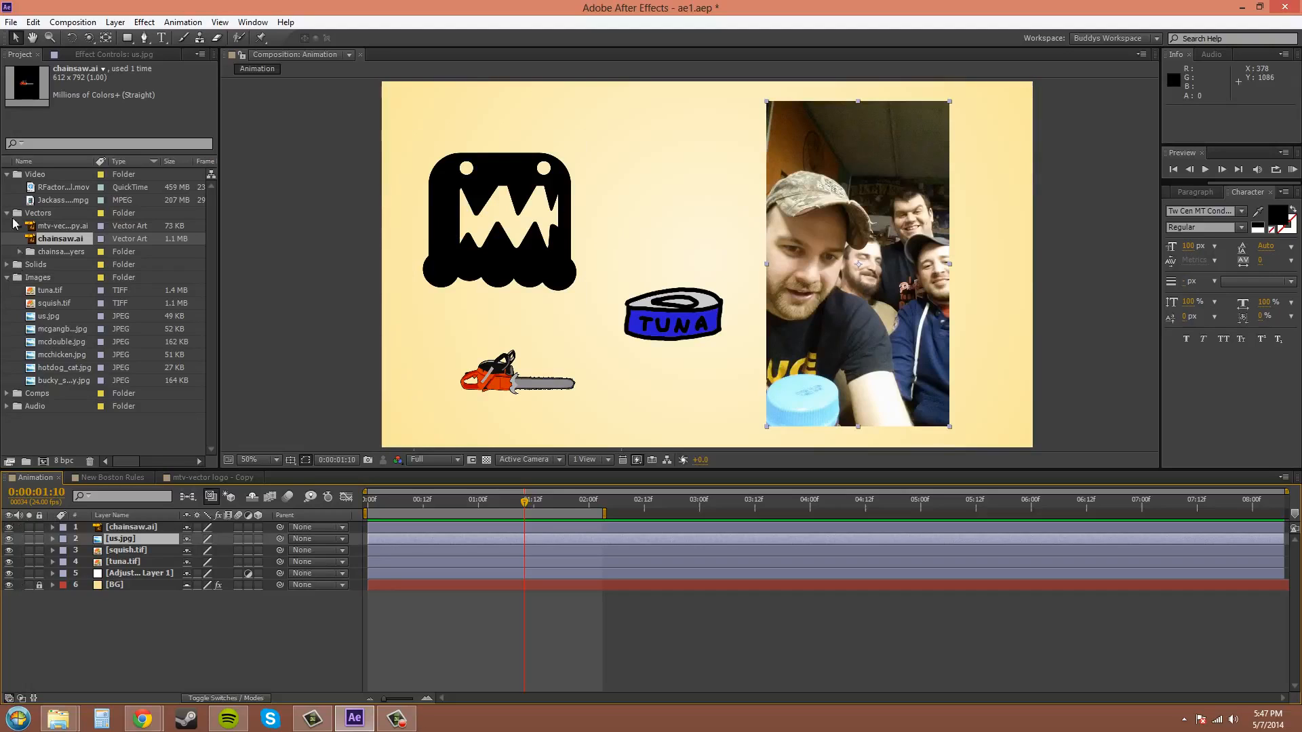
- Add Mystery Audio from the Audio folder to the Animation timeline beneath the BG layer and mute it
{"action": "left_click", "coordinate": [7, 406]}
{"action": "left_click_drag", "start_coordinate": [27, 419], "coordinate": [31, 593]}
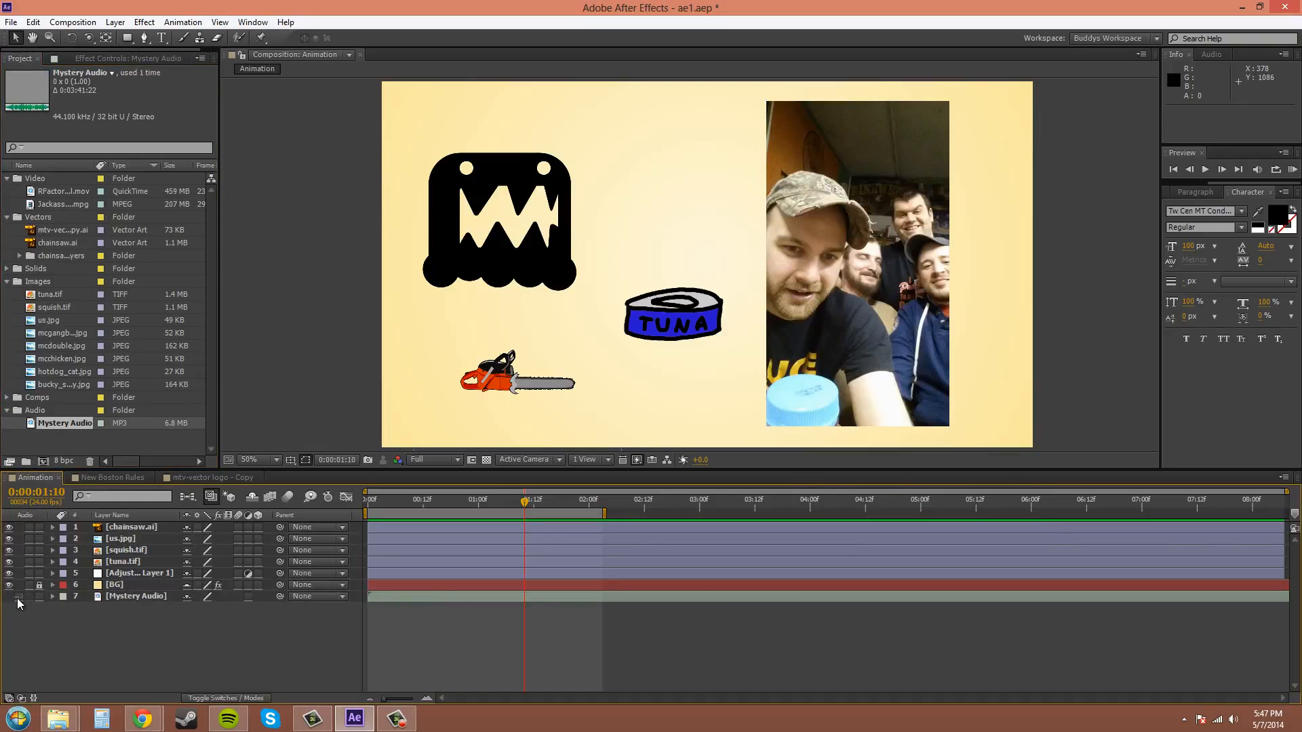
{"action": "left_click", "coordinate": [19, 596]}
{"action": "left_click", "coordinate": [18, 596]}
- Solo the squish.tif and tuna.tif layers
{"action": "left_click", "coordinate": [29, 551]}
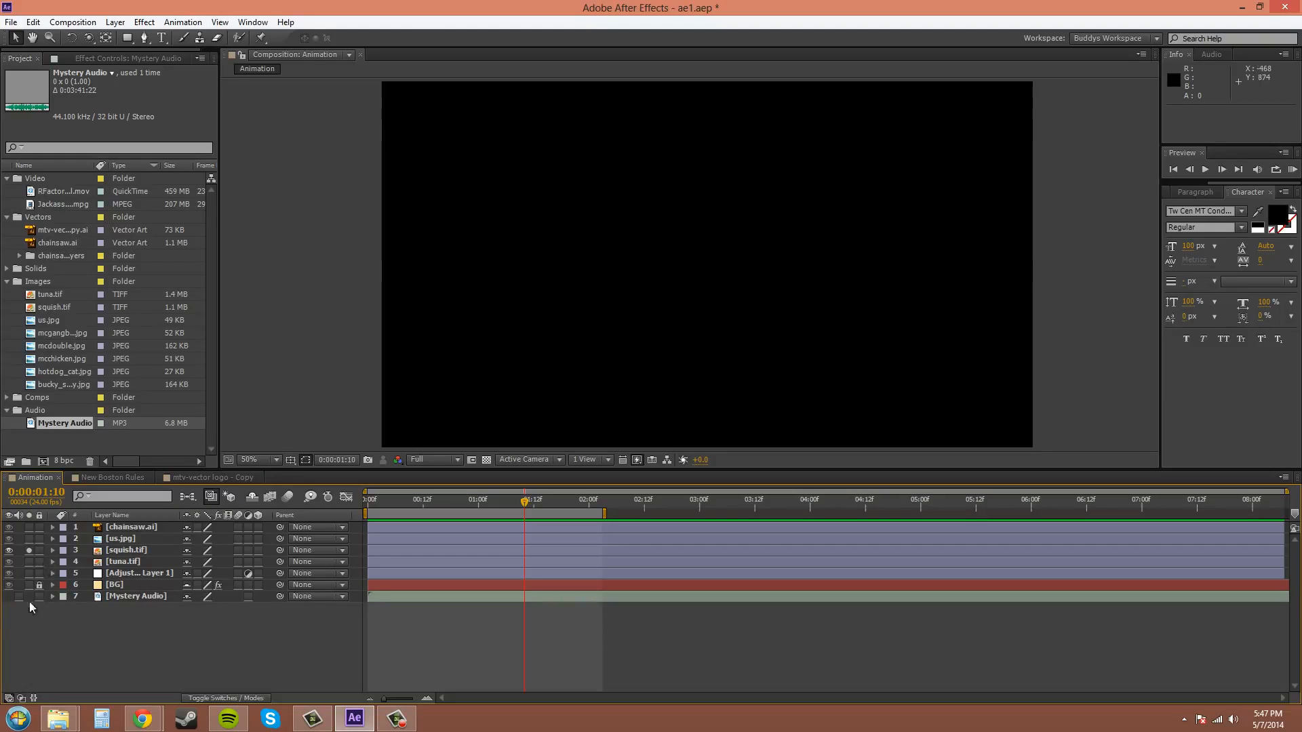
{"action": "left_click", "coordinate": [29, 562]}
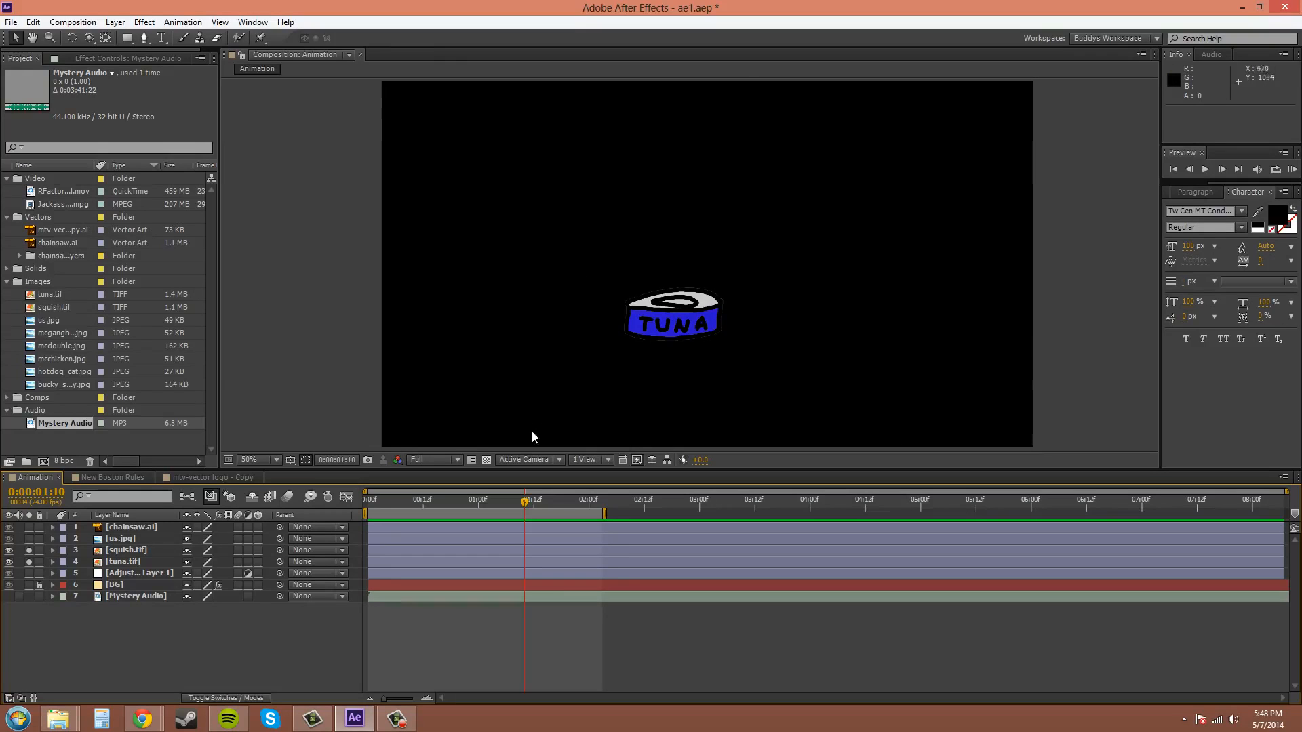
- Change the Animation composition's background color to a light salmon red in the composition settings
{"action": "left_click", "coordinate": [83, 23]}
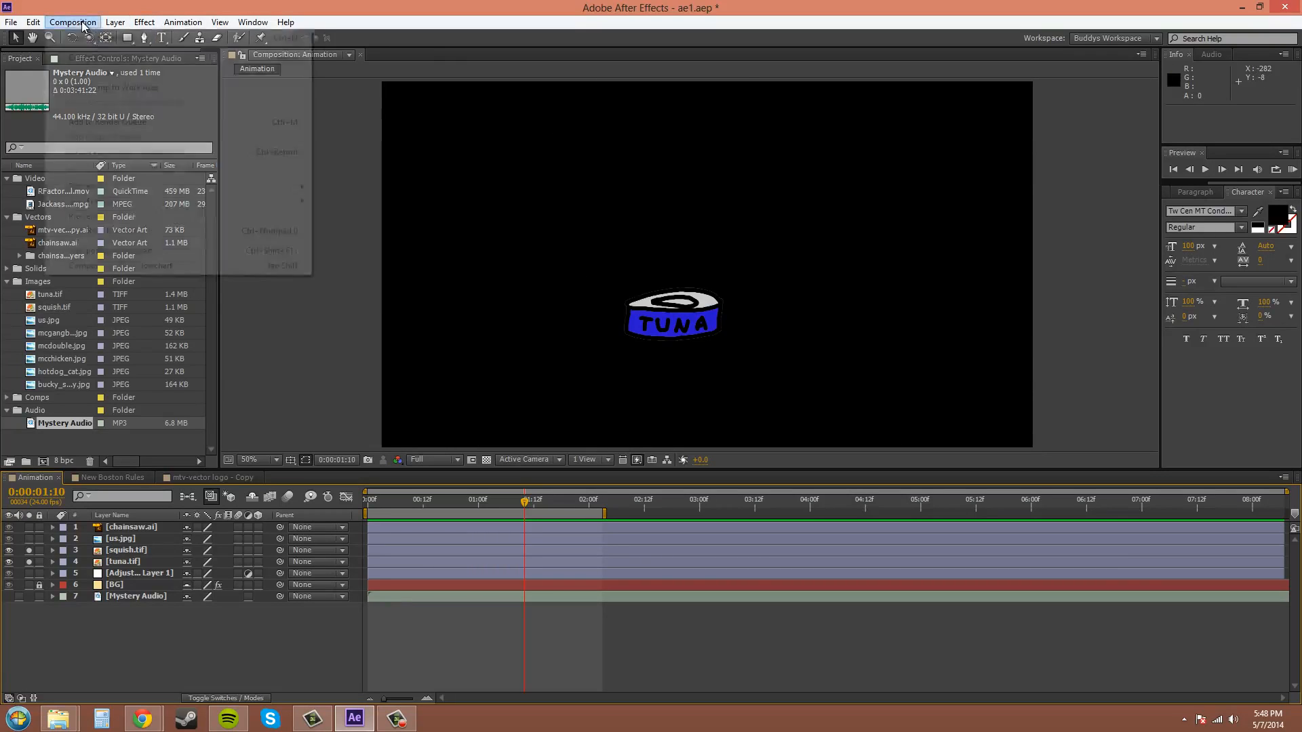
{"action": "left_click", "coordinate": [103, 58]}
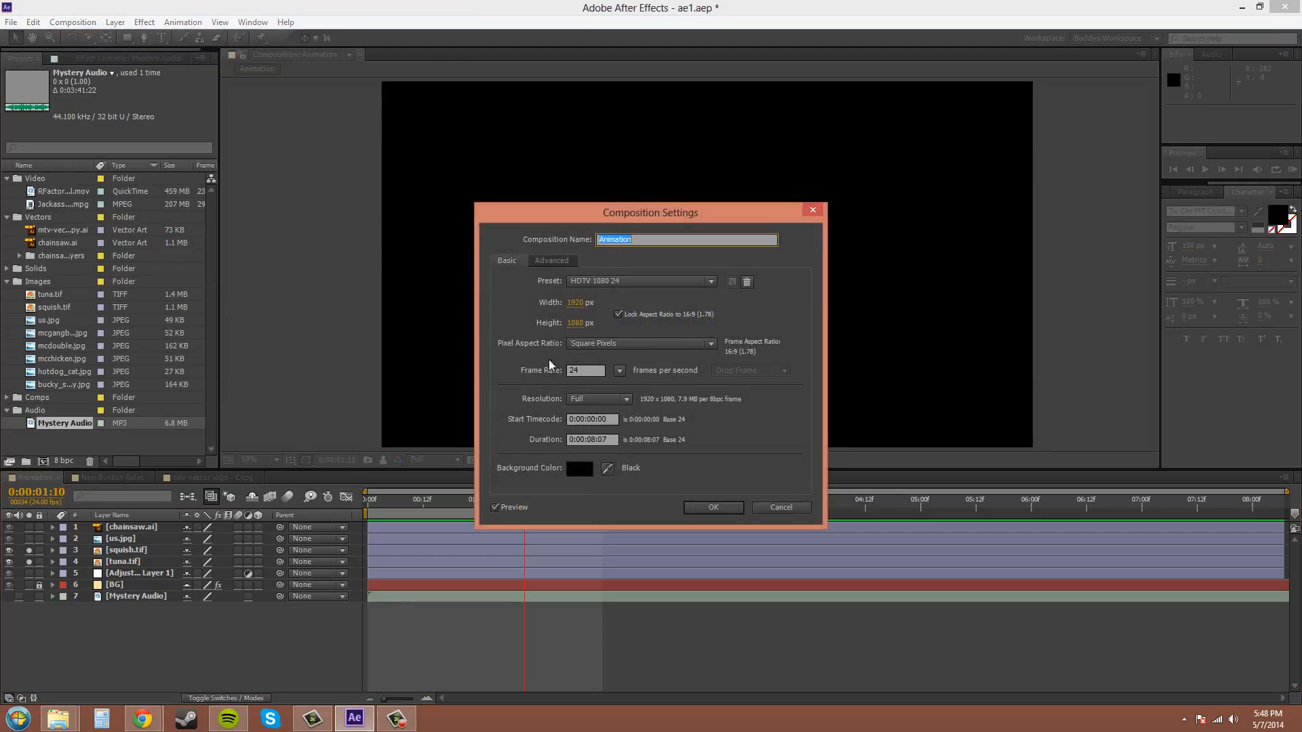
{"action": "left_click", "coordinate": [579, 468]}
{"action": "left_click", "coordinate": [616, 387]}
{"action": "left_click", "coordinate": [599, 340]}
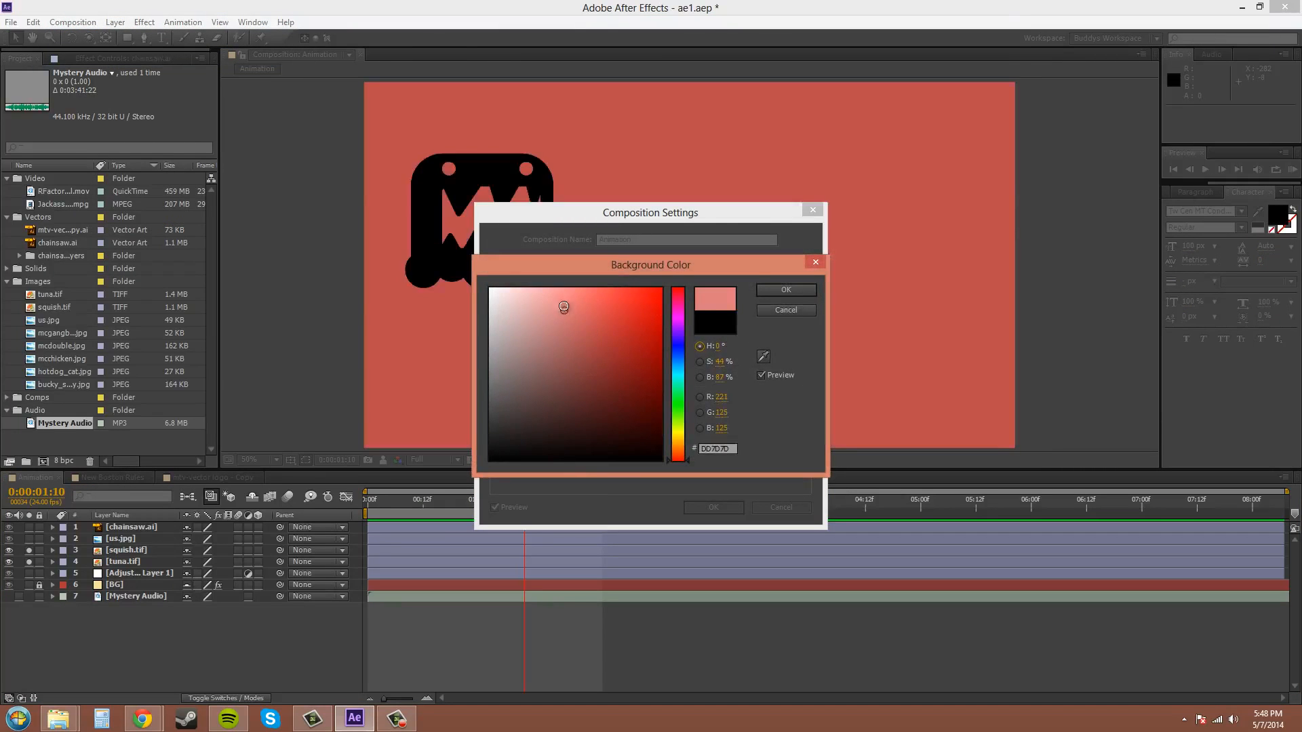
{"action": "left_click", "coordinate": [789, 288]}
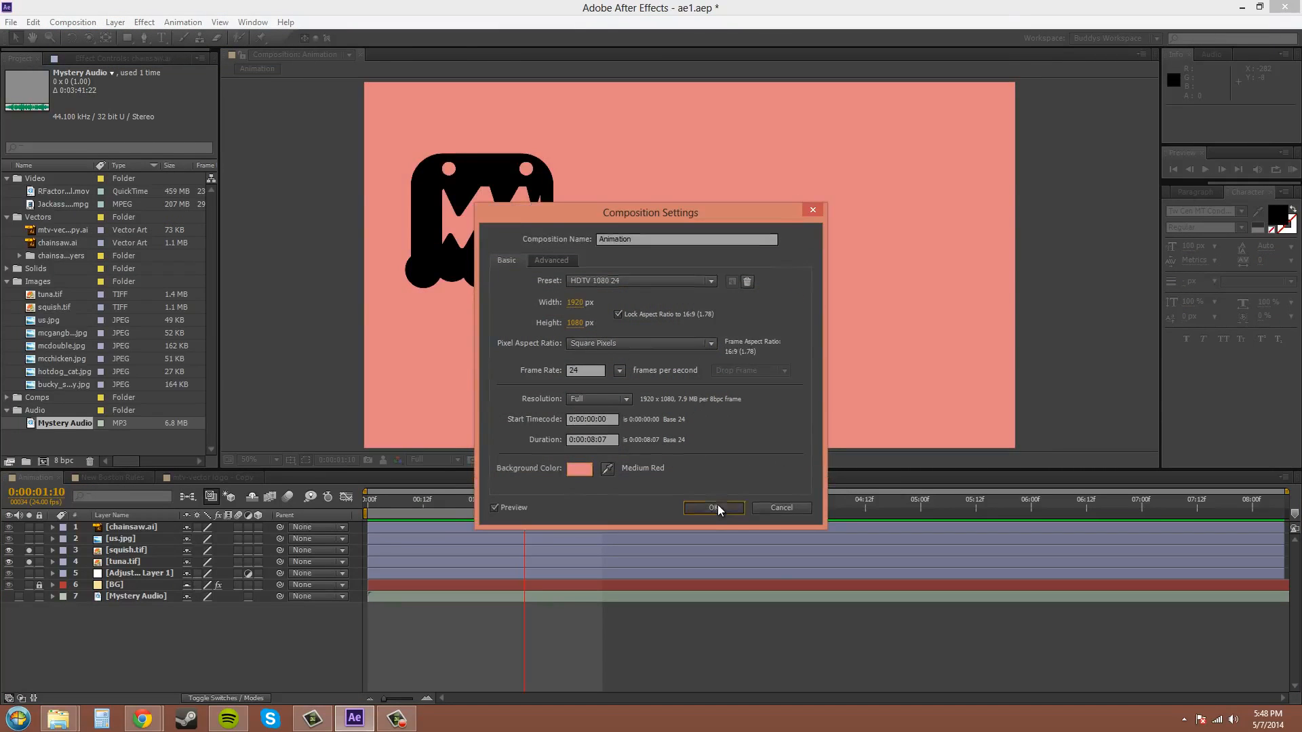
{"action": "left_click", "coordinate": [717, 504]}
- Turn off solo for the squish.tif and tuna.tif layers
{"action": "left_click", "coordinate": [29, 551]}
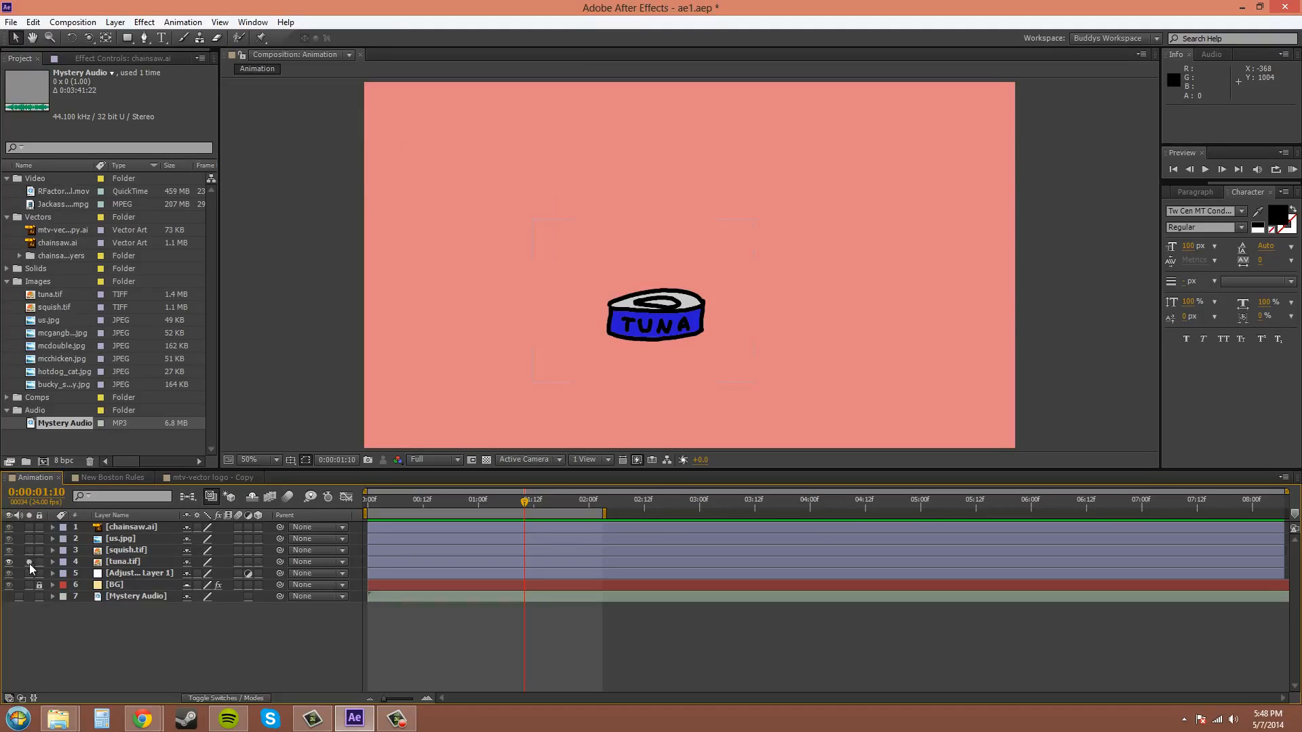
{"action": "left_click", "coordinate": [29, 561]}
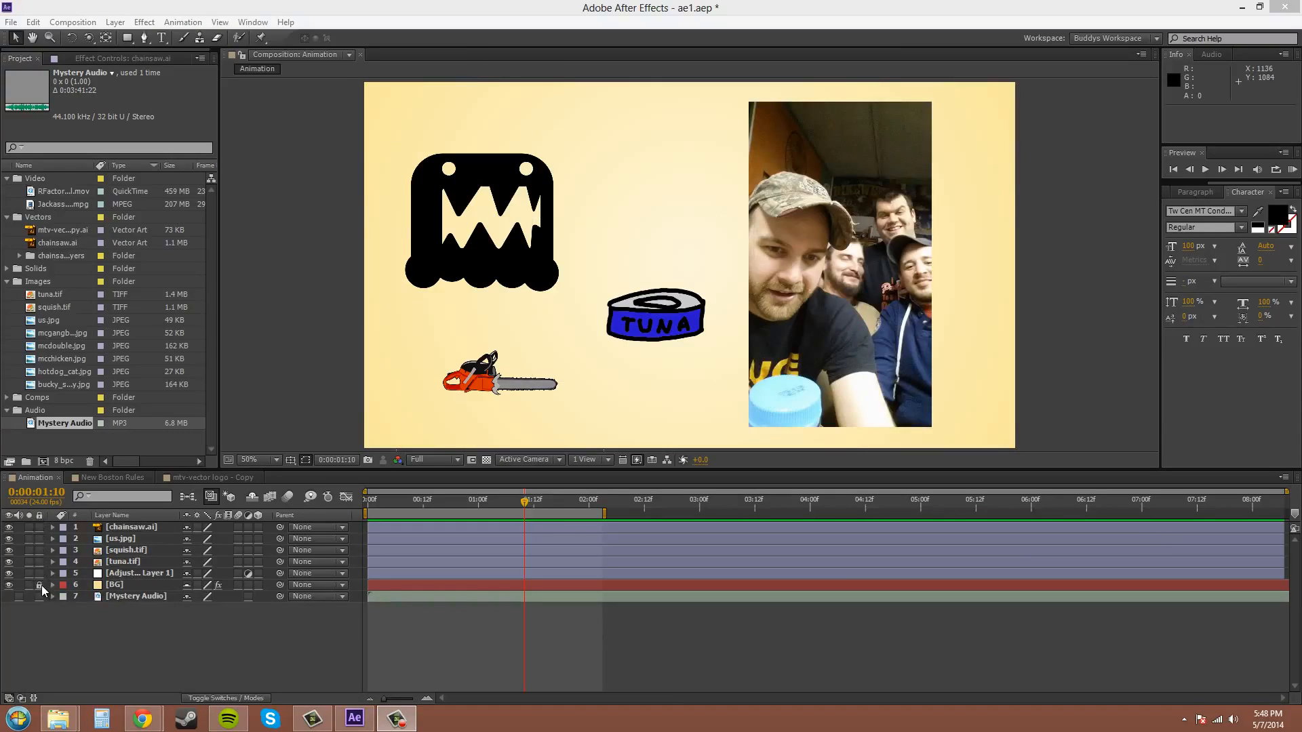
- Try to select and move the locked BG layer, and undo the accidental move of Adjustment Layer 1
{"action": "left_click", "coordinate": [128, 573]}
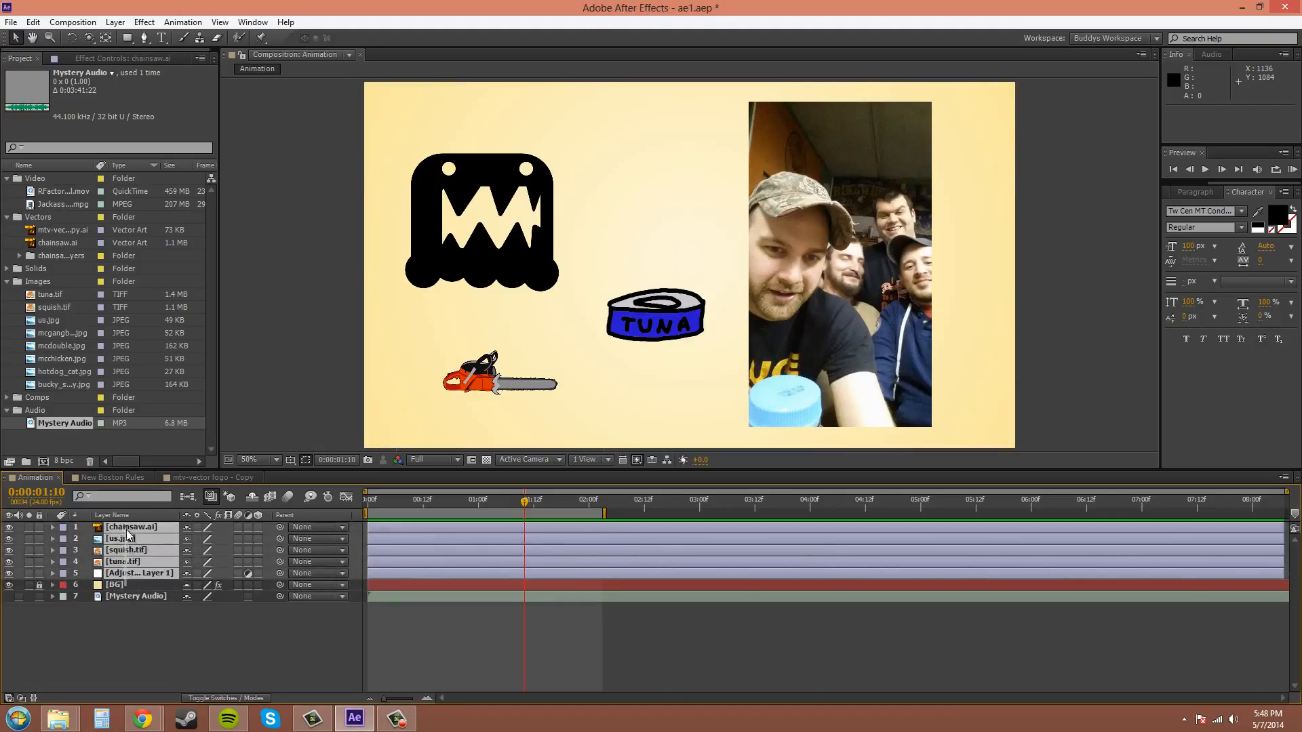
{"action": "left_click", "coordinate": [136, 622]}
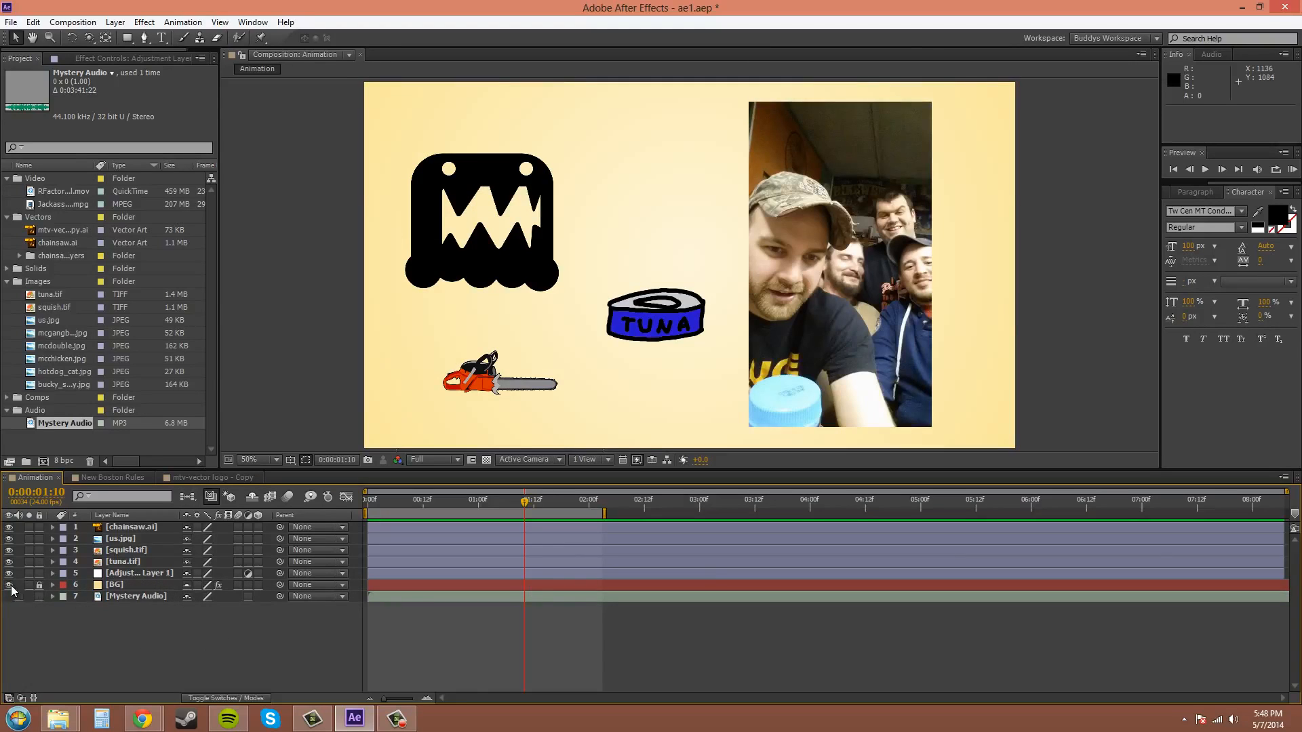
{"action": "left_click", "coordinate": [125, 587]}
{"action": "left_click", "coordinate": [673, 111]}
{"action": "left_click_drag", "start_coordinate": [593, 125], "coordinate": [553, 161]}
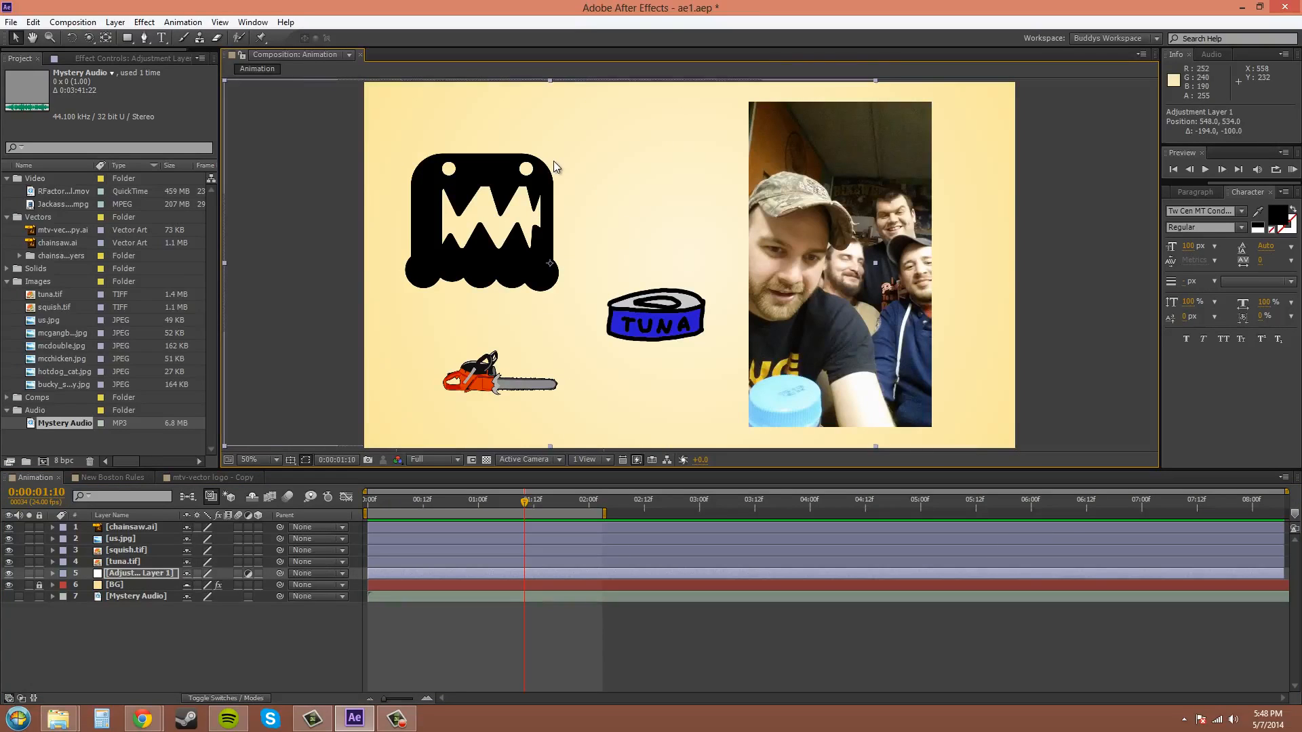
{"action": "key", "text": "ctrl+z"}
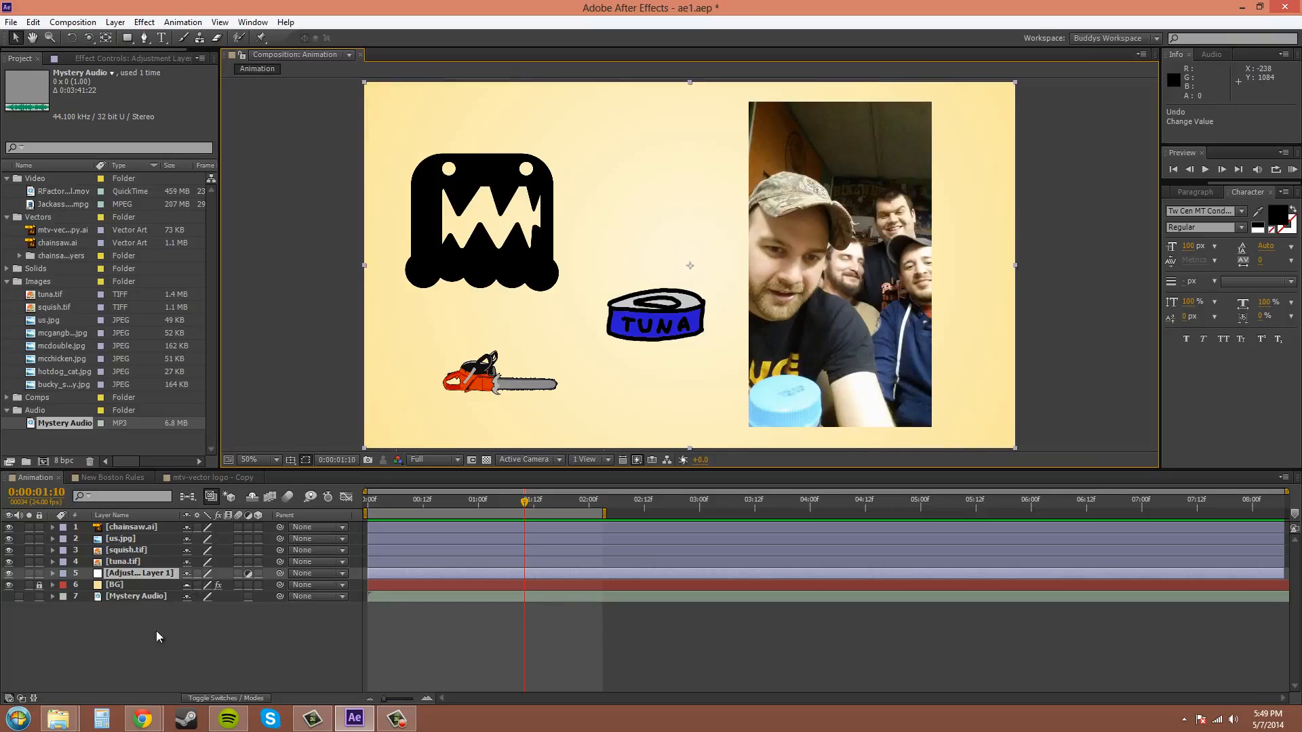
{"action": "left_click", "coordinate": [136, 632]}
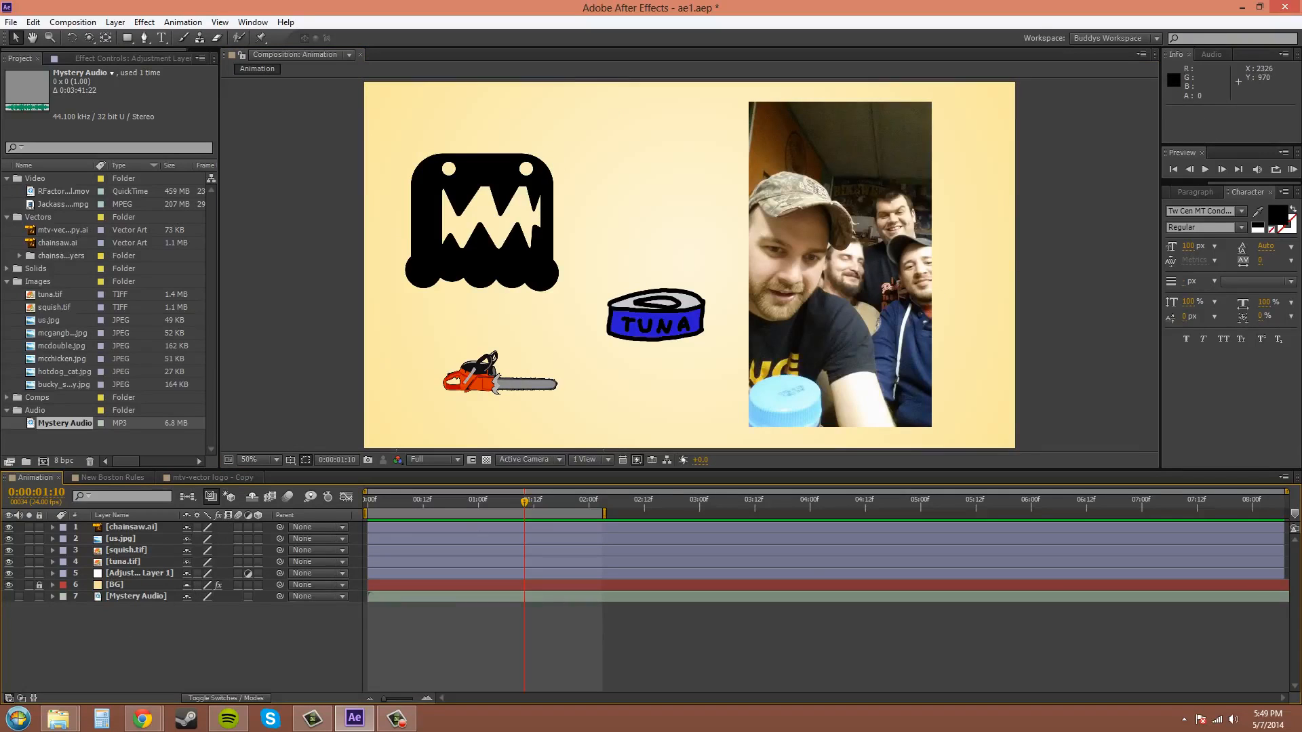
- Set the default label colors in the preferences to Sea Foam for stills and Lavender for audio
{"action": "left_click", "coordinate": [150, 574]}
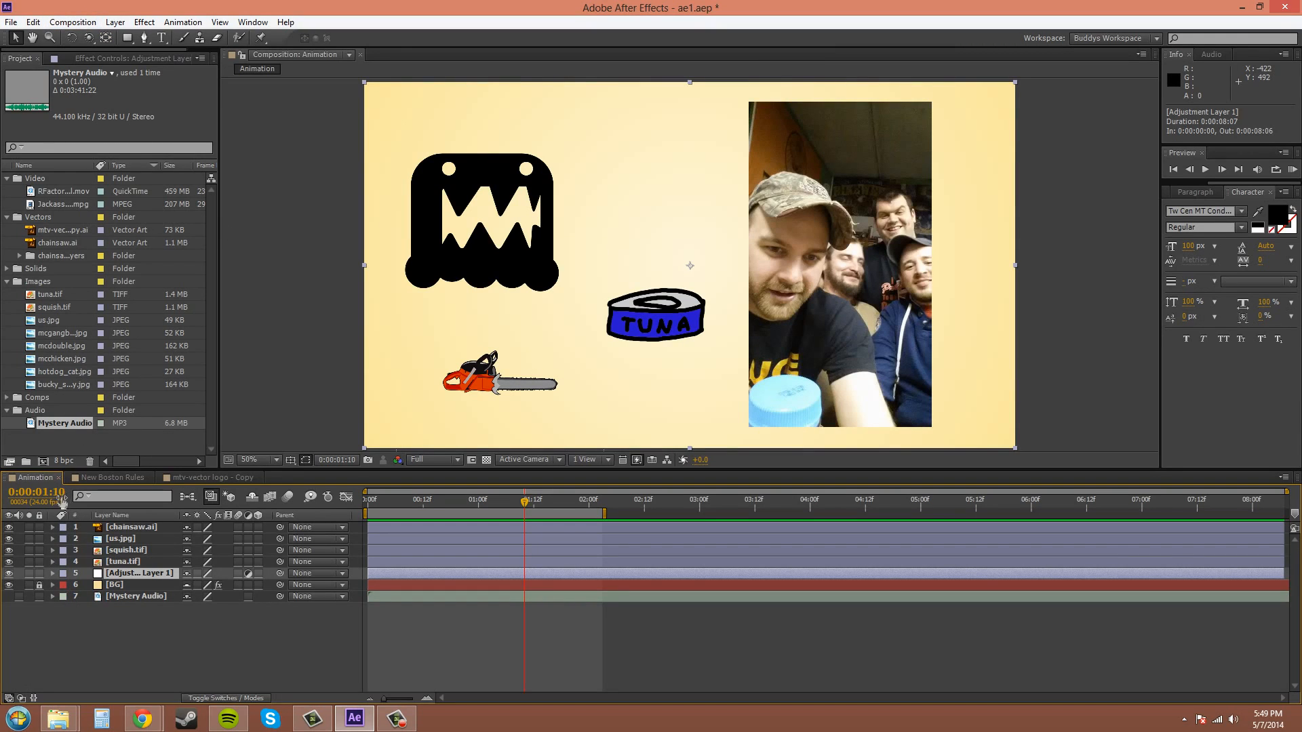
{"action": "left_click", "coordinate": [33, 22]}
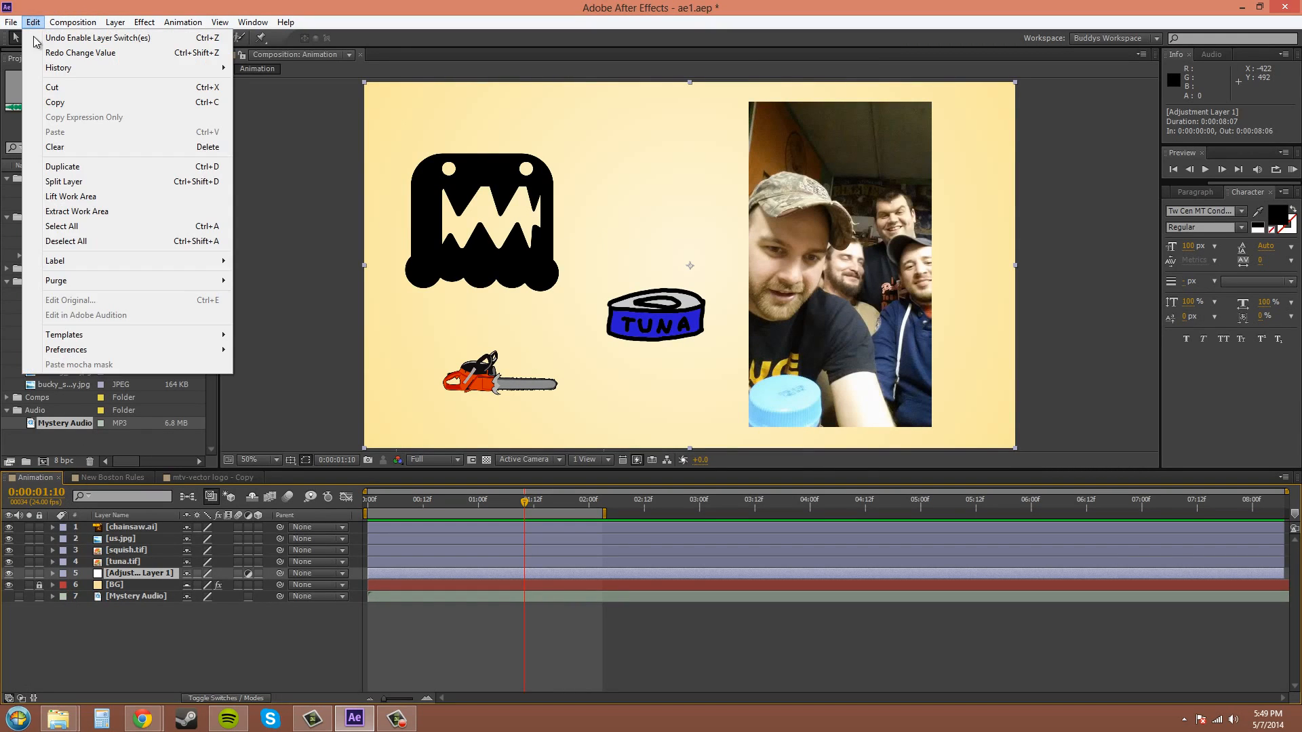
{"action": "mouse_move", "coordinate": [169, 350]}
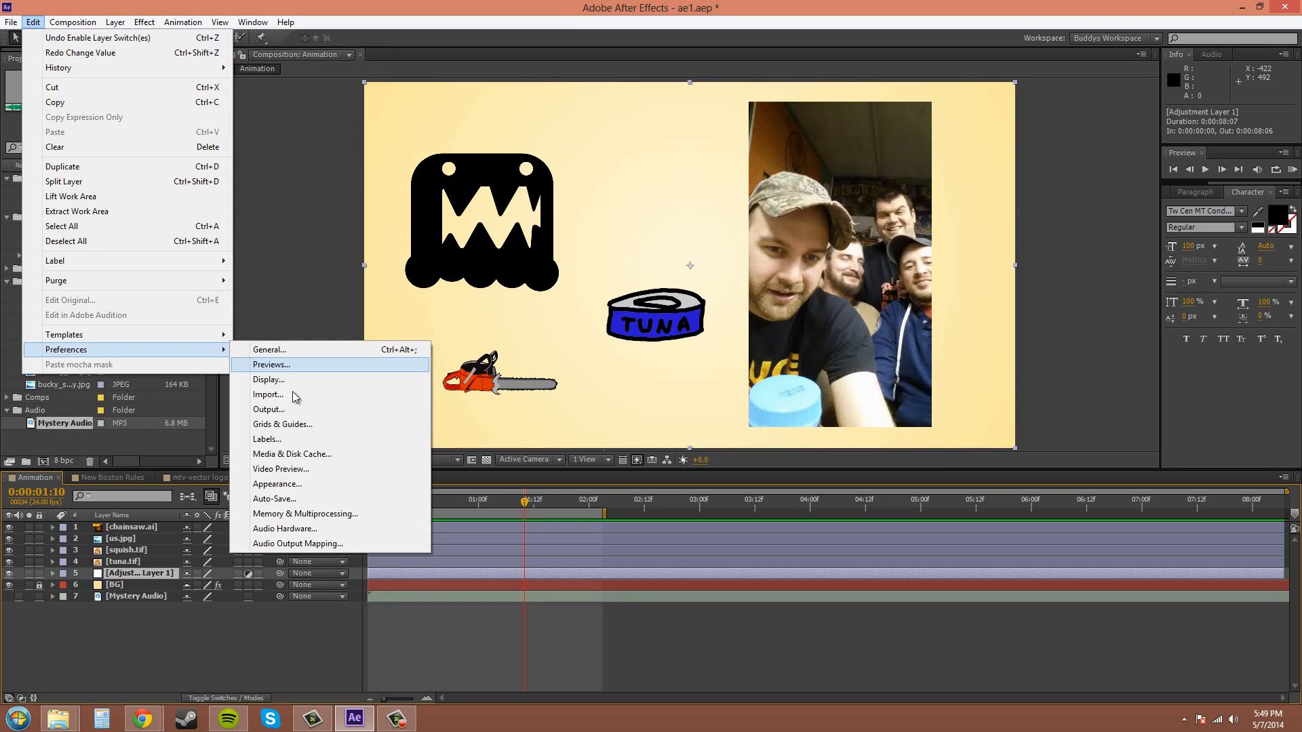
{"action": "left_click", "coordinate": [313, 439]}
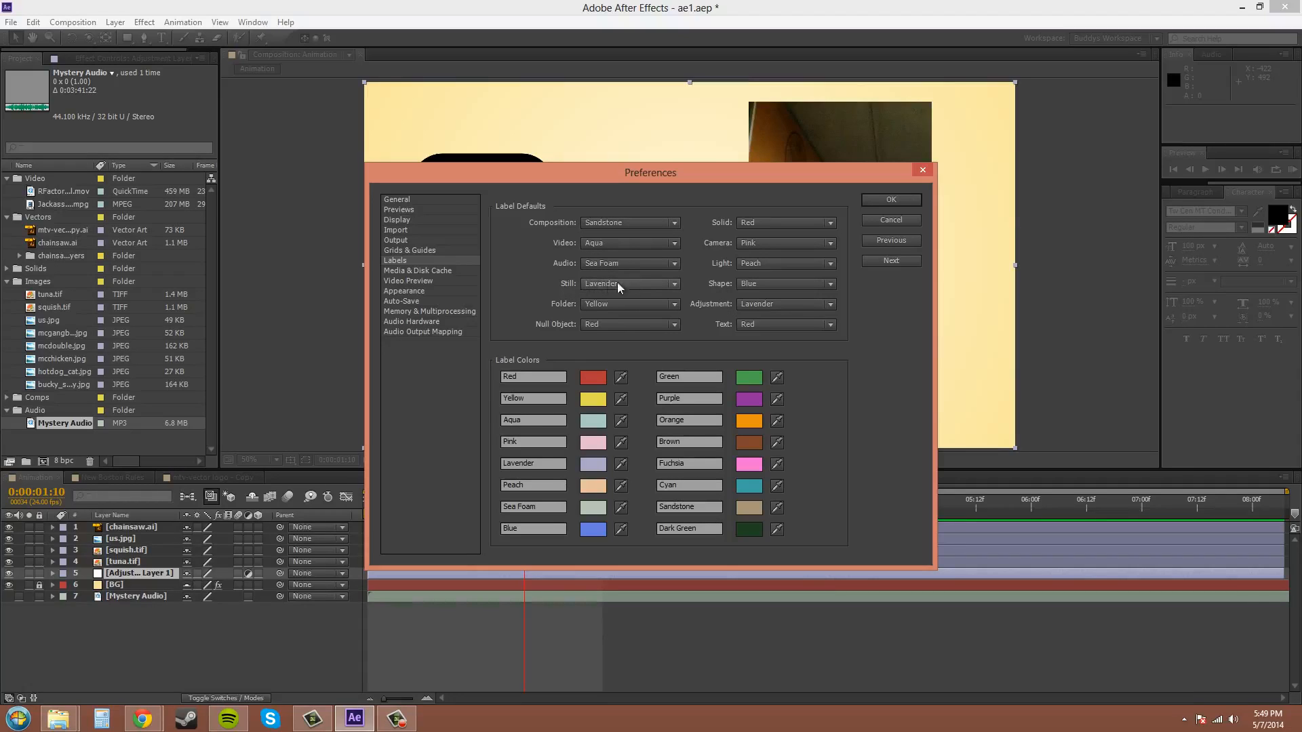
{"action": "left_click", "coordinate": [635, 285]}
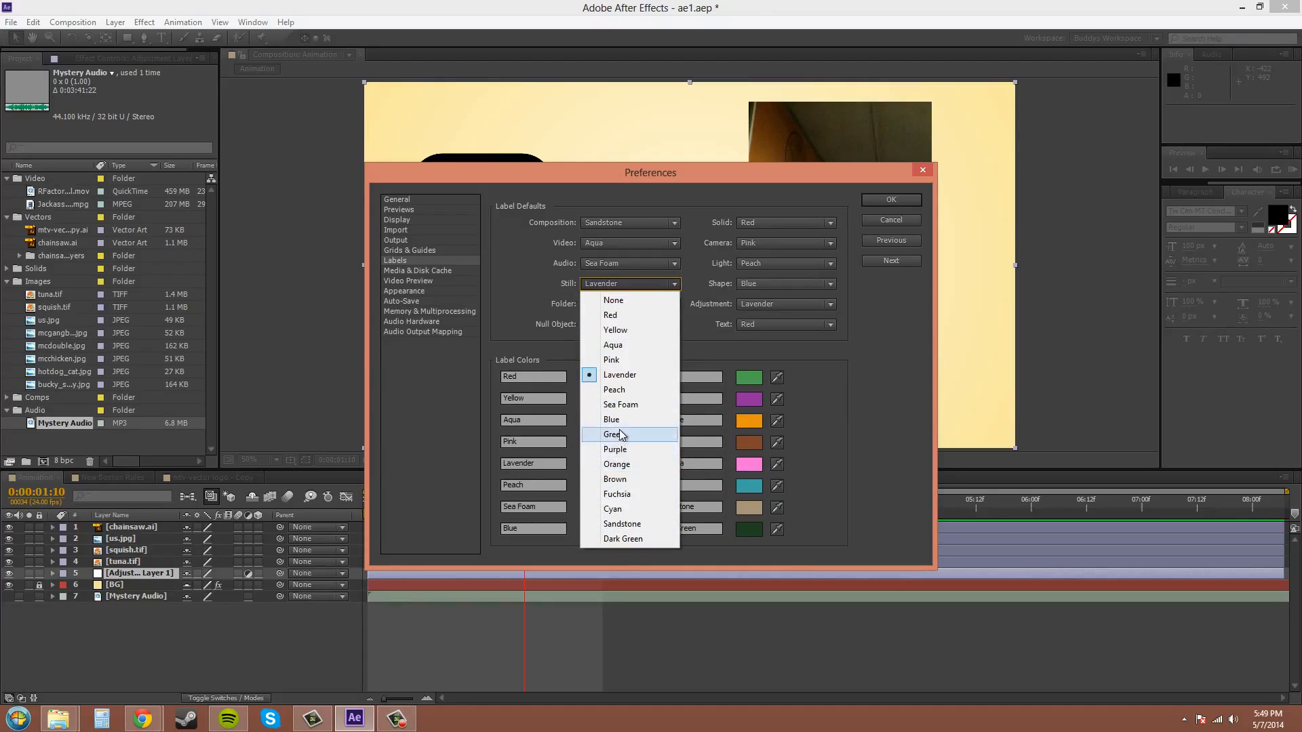
{"action": "left_click", "coordinate": [620, 404]}
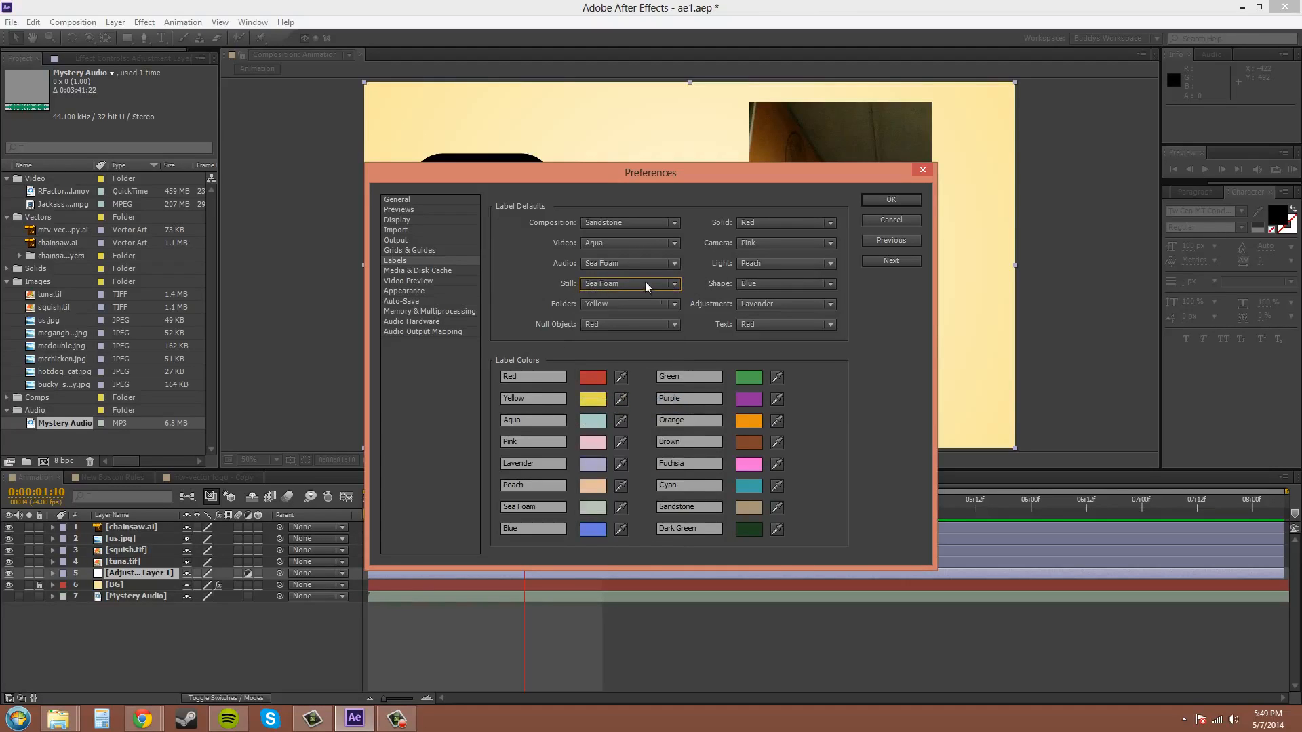
{"action": "left_click", "coordinate": [625, 265]}
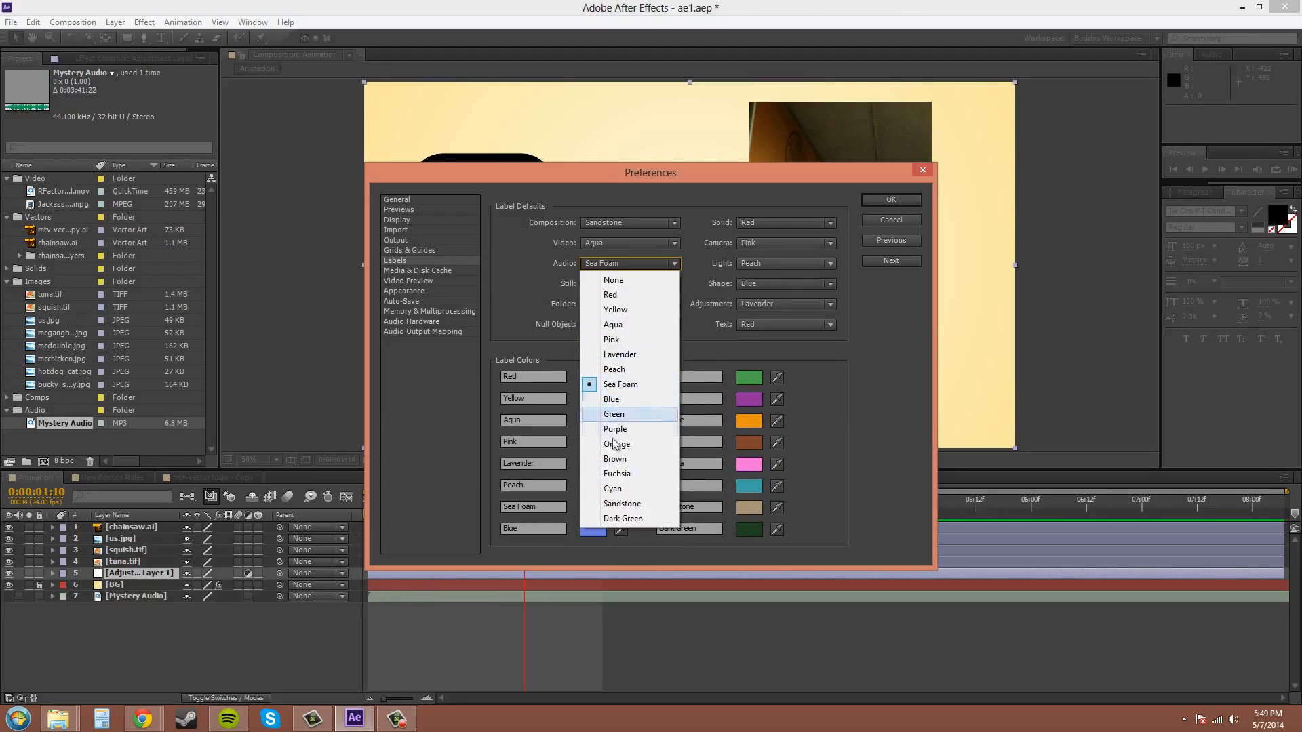
{"action": "left_click", "coordinate": [616, 415]}
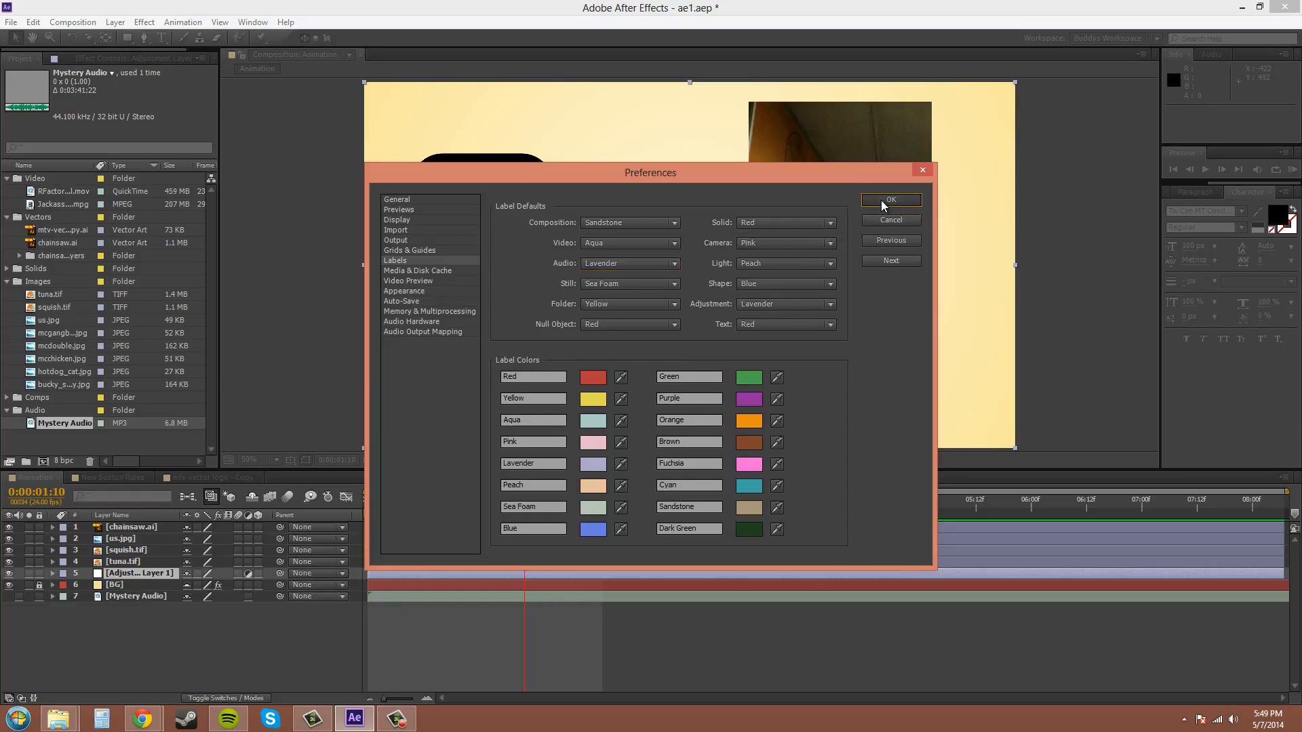
{"action": "left_click", "coordinate": [881, 200]}
{"action": "left_click", "coordinate": [99, 644]}
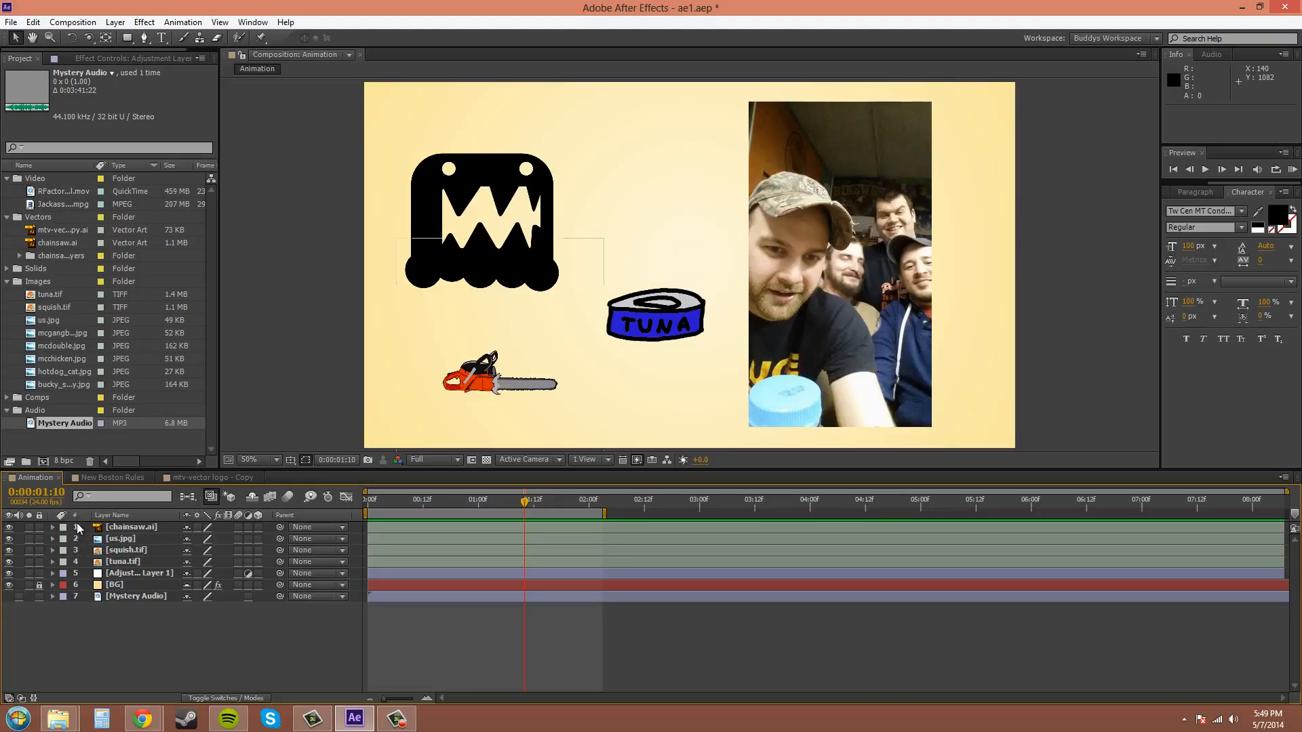
- Mark tuna.tif, Adjustment Layer 1 and BG as shy, hide shy layers in the timeline, and revert both settings
{"action": "left_click", "coordinate": [75, 602]}
{"action": "left_click", "coordinate": [190, 573]}
{"action": "left_click", "coordinate": [251, 498]}
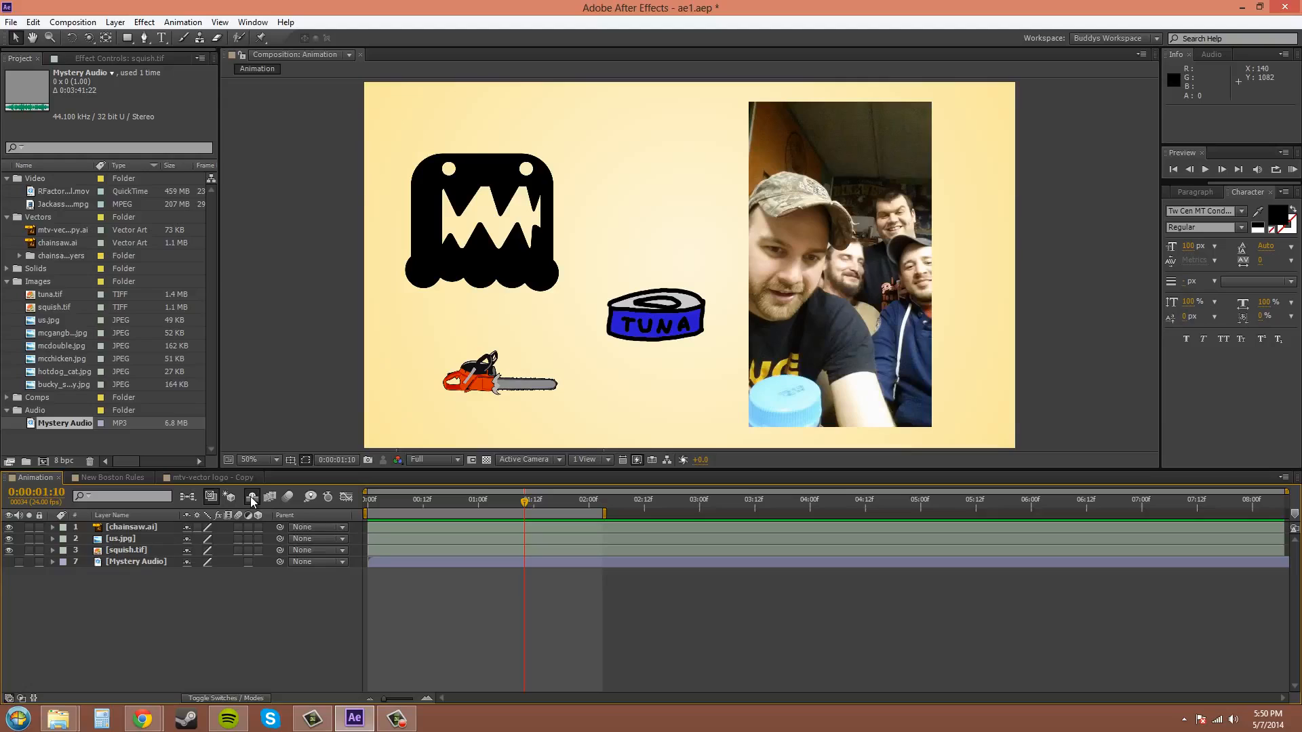
{"action": "left_click", "coordinate": [252, 499]}
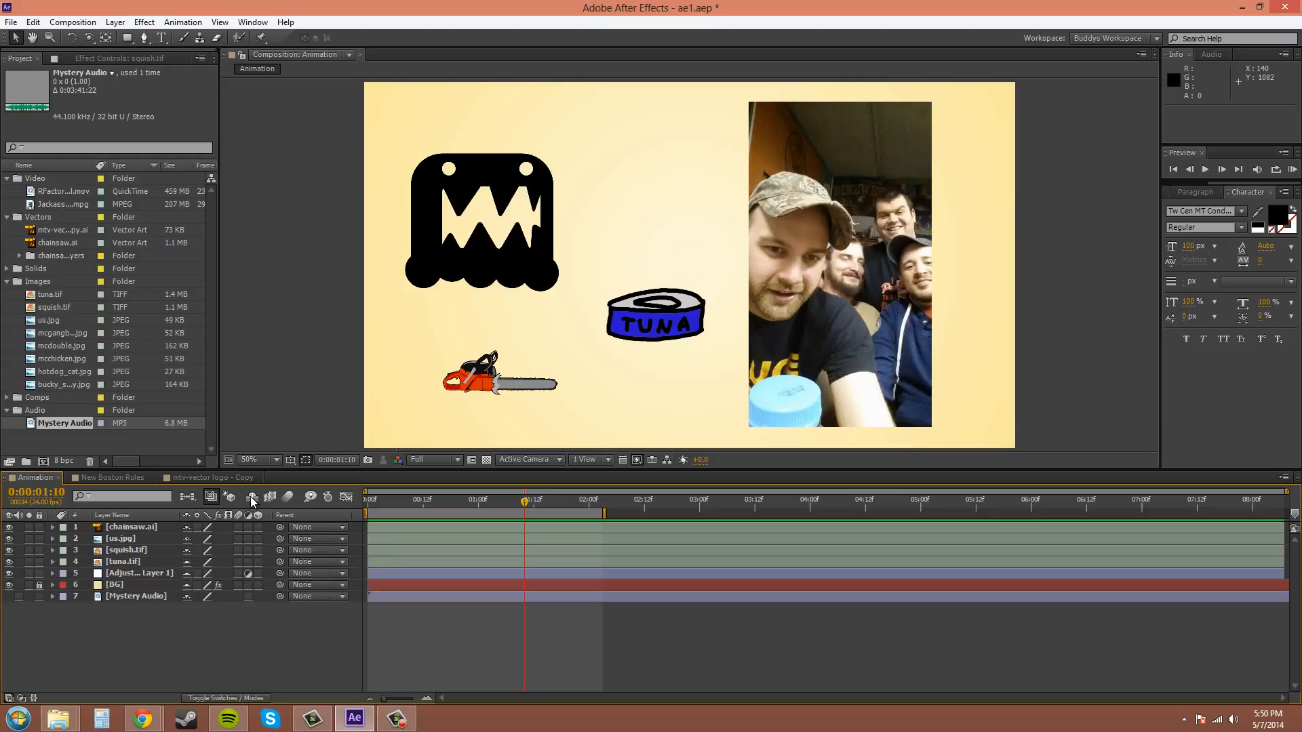
{"action": "left_click", "coordinate": [188, 573]}
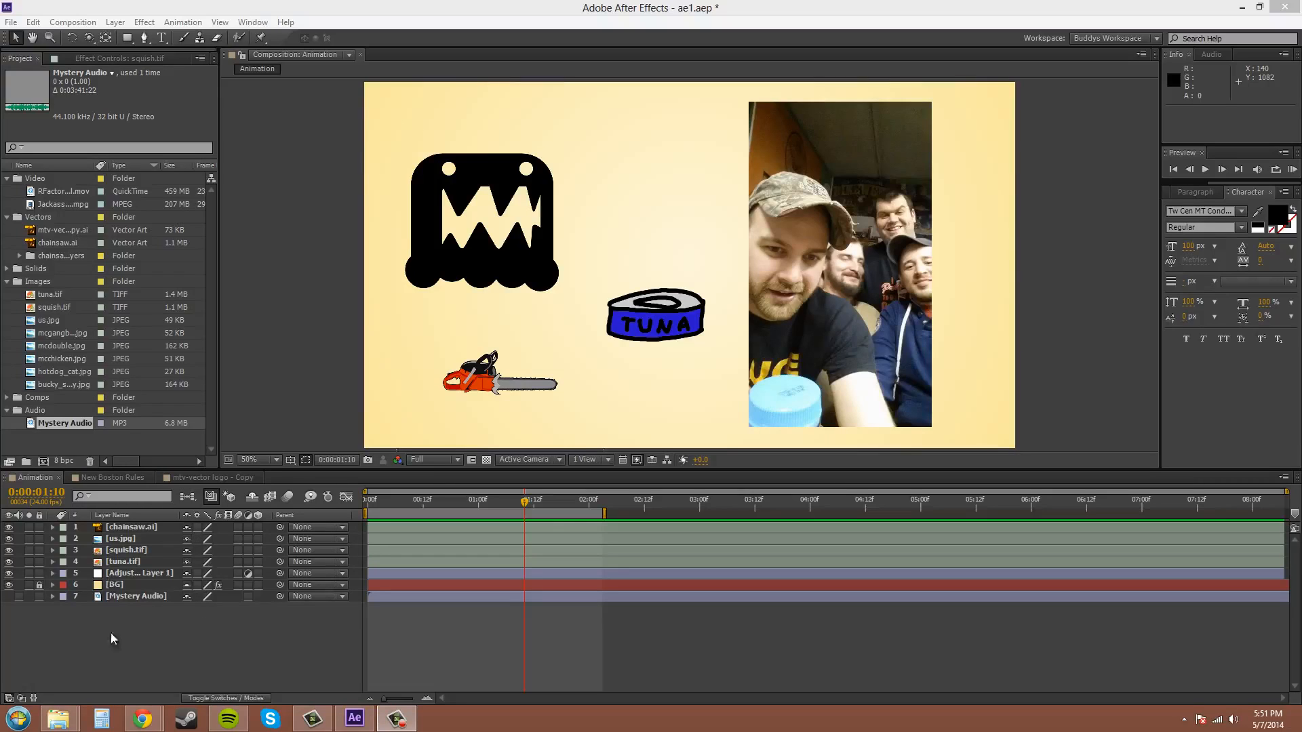
- Add the RFactory_LosGlobos_Final composition from the Comps folder as the bottom layer of the Animation timeline
{"action": "left_click", "coordinate": [8, 398]}
{"action": "left_click_drag", "start_coordinate": [50, 378], "coordinate": [88, 644]}
{"action": "left_click", "coordinate": [231, 656]}
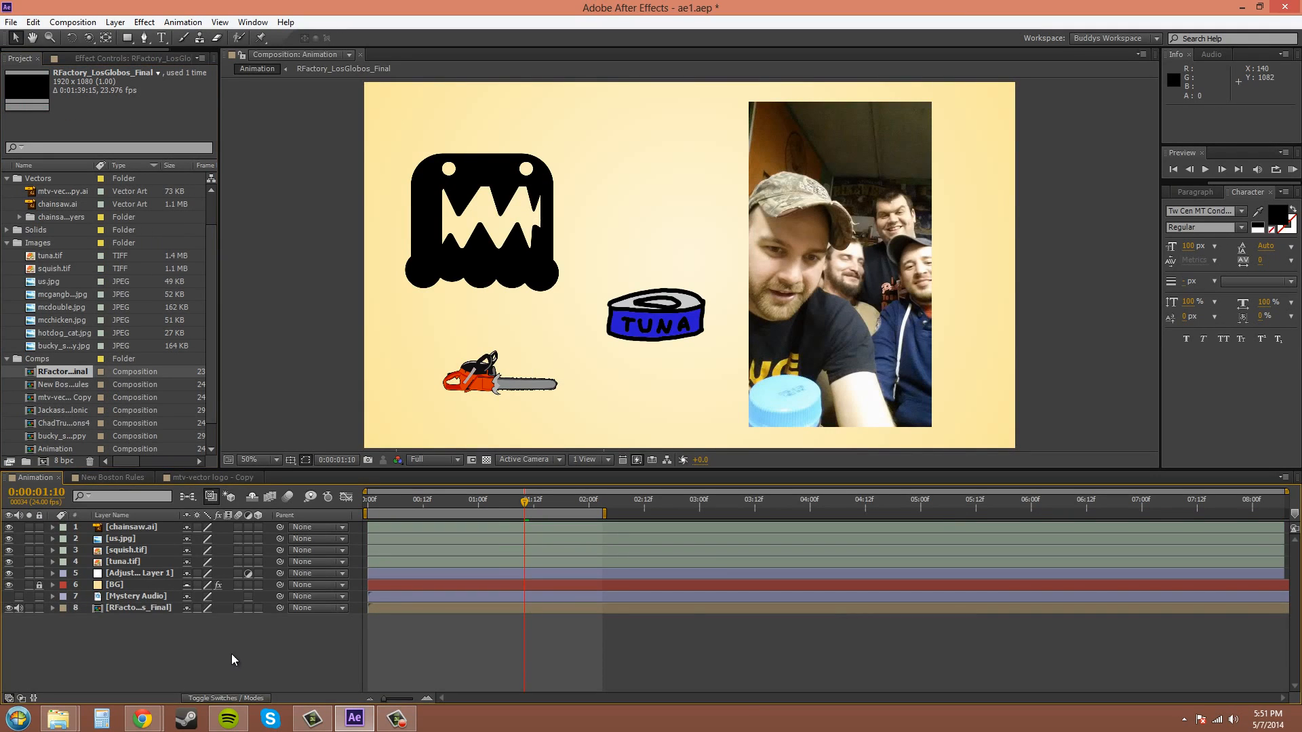
- Turn Collapse Transformations on and back off for the RFactory_LosGlobos_Final layer, and deselect the layer
{"action": "left_click", "coordinate": [196, 608]}
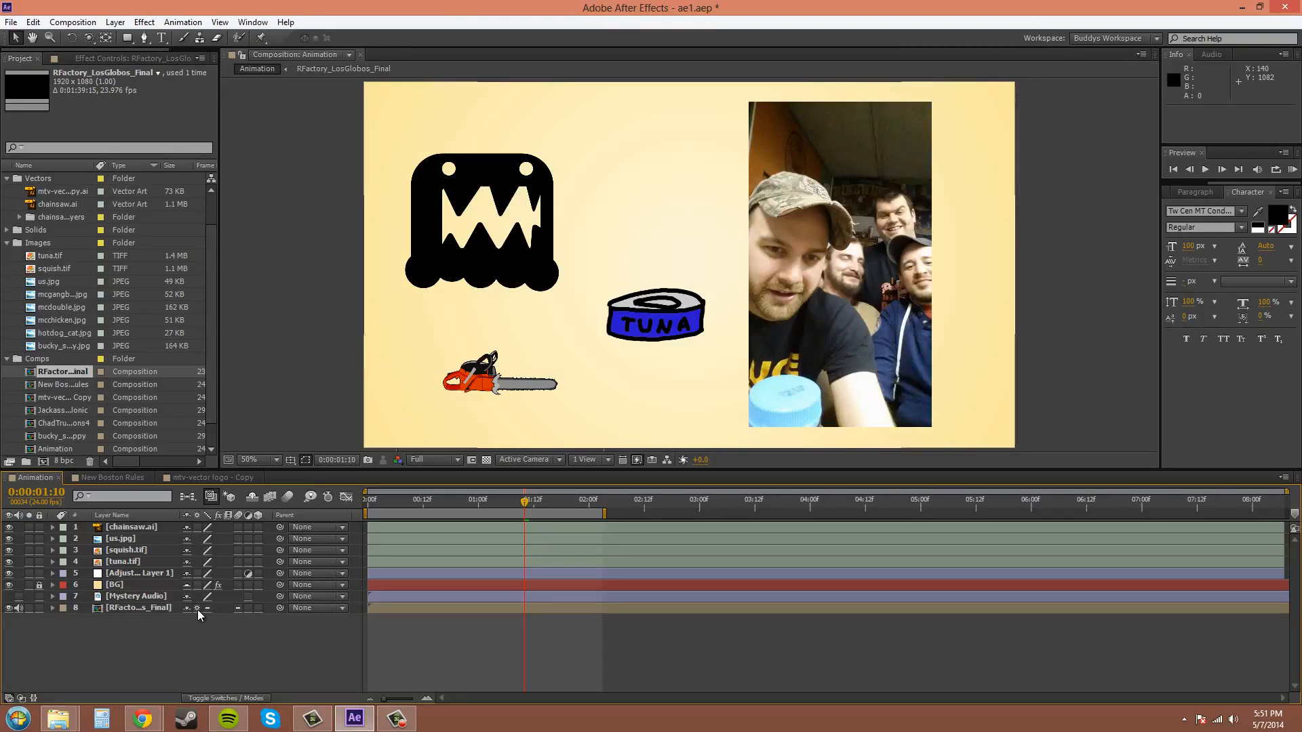
{"action": "left_click", "coordinate": [201, 611]}
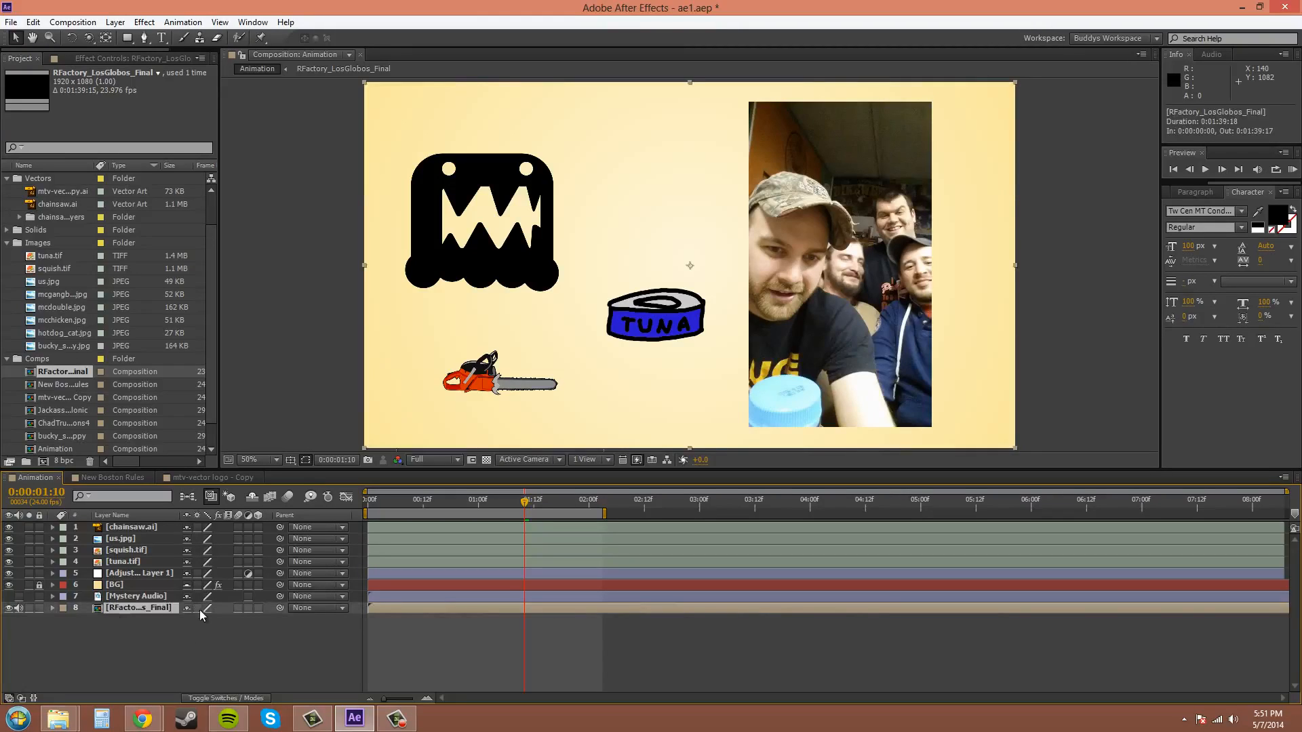
{"action": "left_click", "coordinate": [198, 645]}
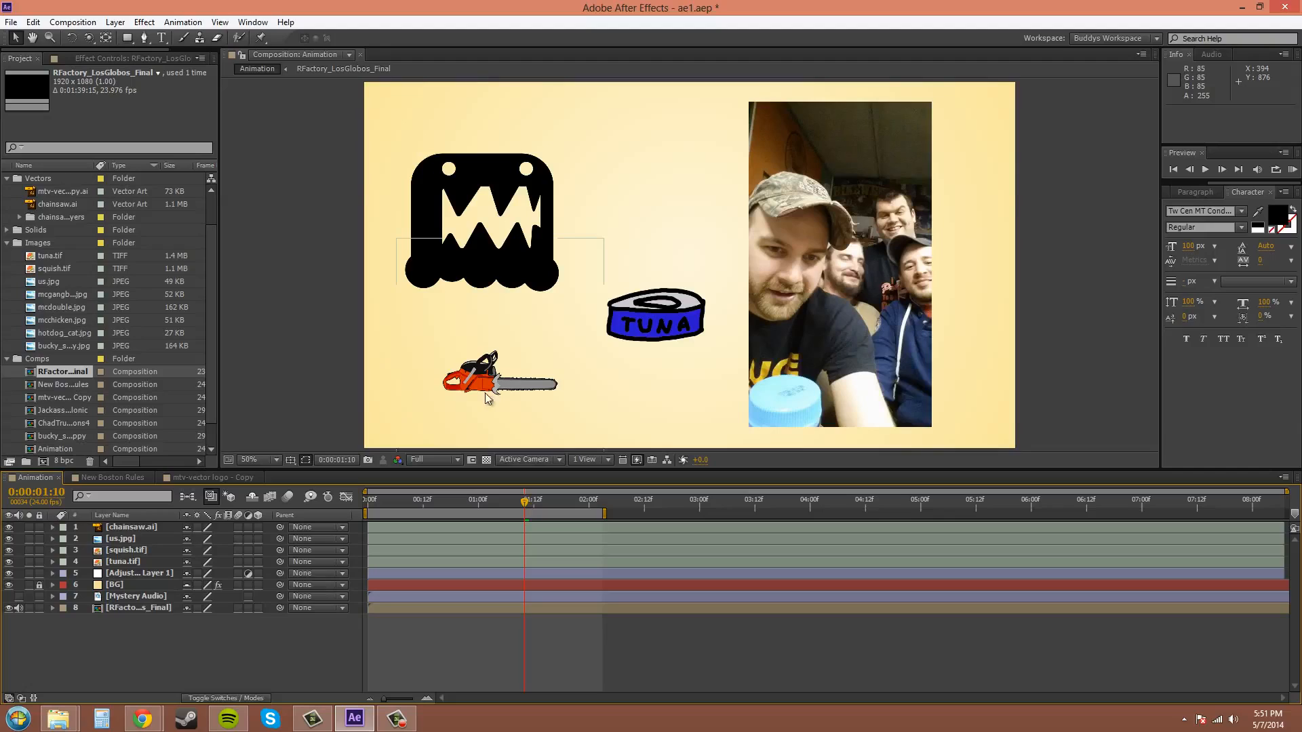
- Reveal the Scale property of the chainsaw.ai layer and set it to 500%
{"action": "left_click", "coordinate": [143, 528]}
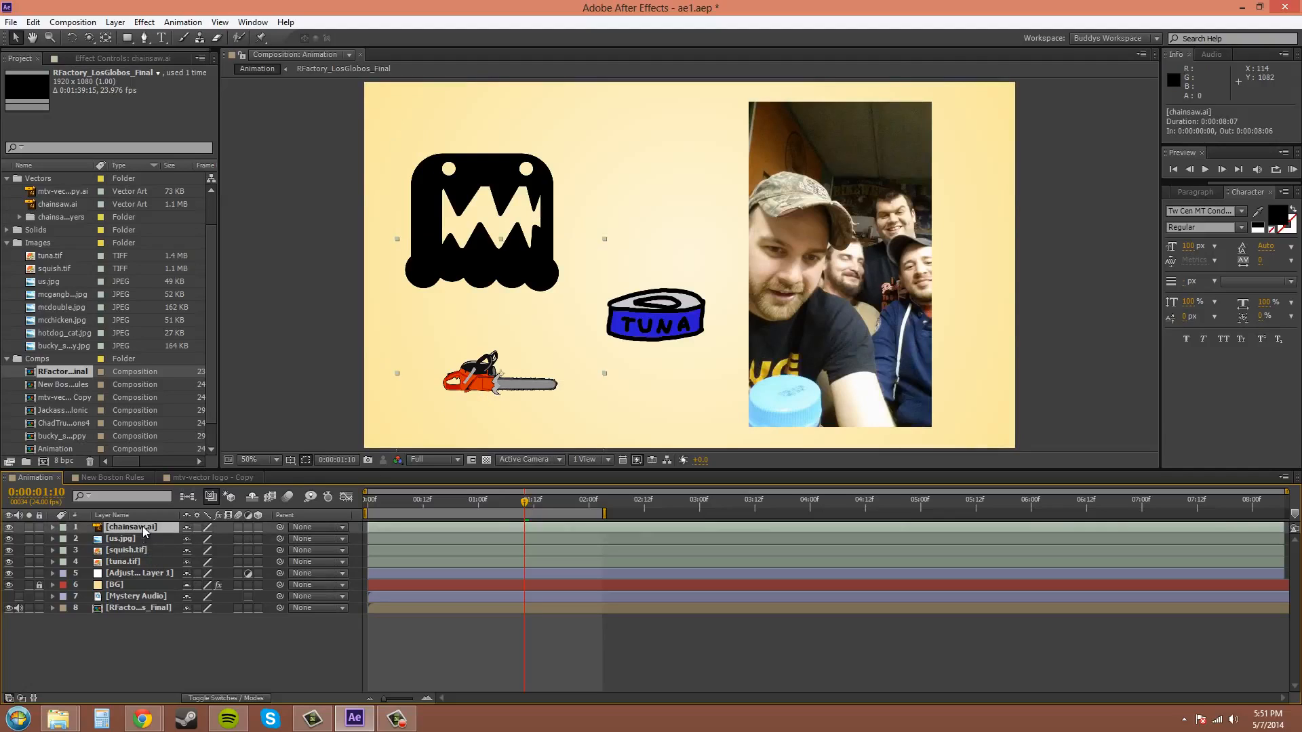
{"action": "key", "text": "s"}
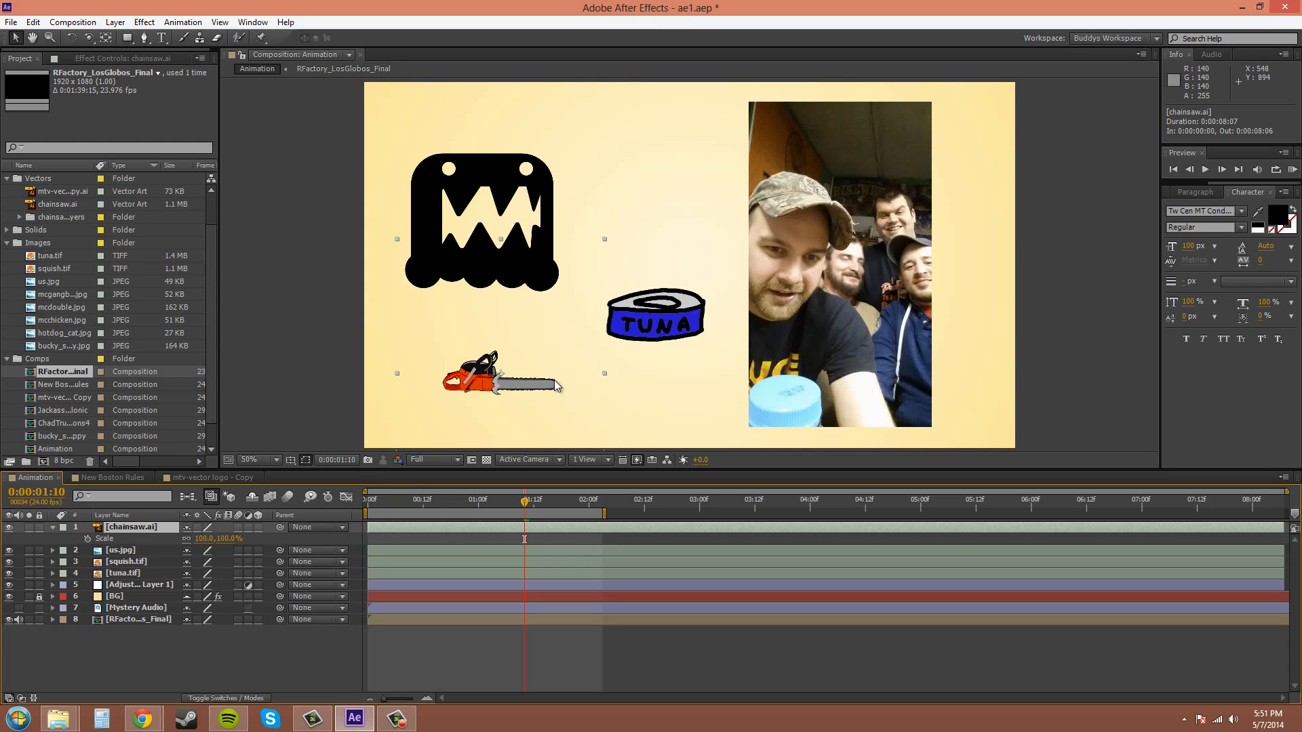
{"action": "left_click", "coordinate": [230, 539]}
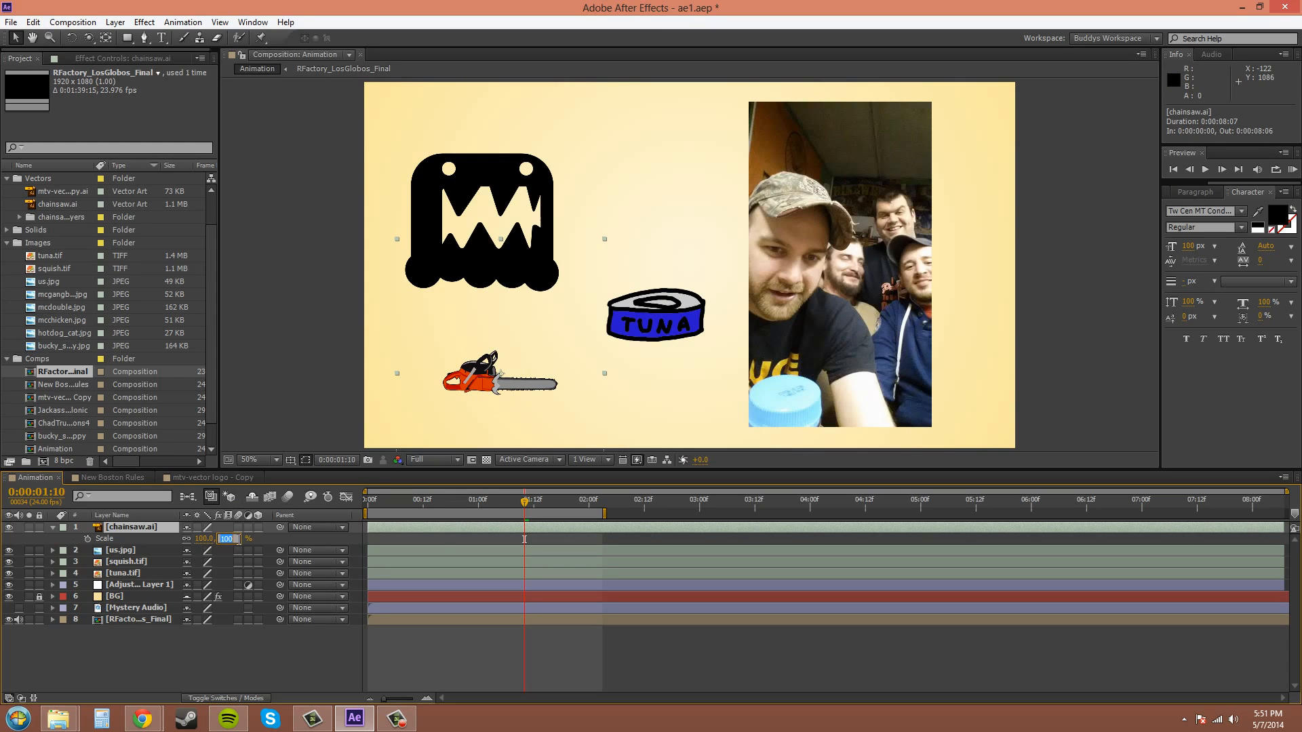
{"action": "type", "text": "500"}
{"action": "key", "text": "Return"}
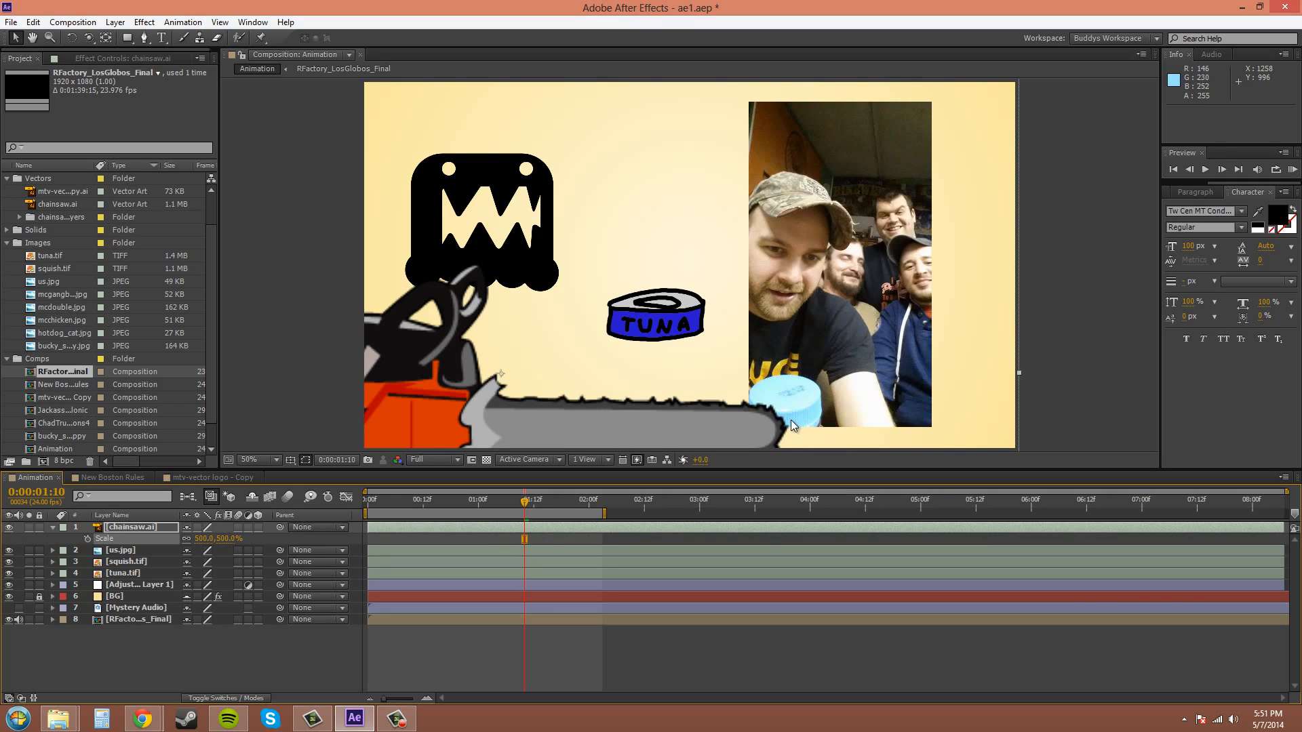
- Turn on continuous rasterization for the chainsaw.ai layer and set its scale back to 100%
{"action": "left_click", "coordinate": [197, 526]}
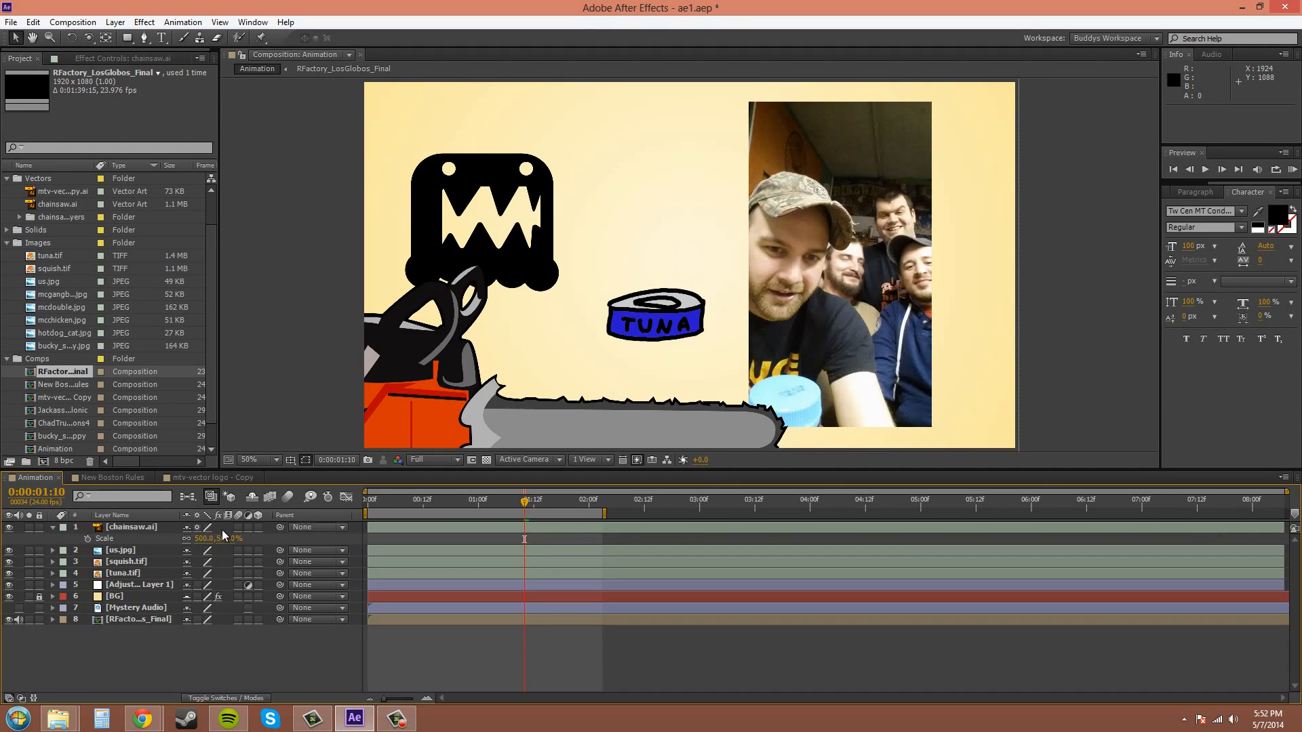
{"action": "left_click", "coordinate": [224, 538]}
{"action": "type", "text": "100"}
{"action": "key", "text": "Return"}
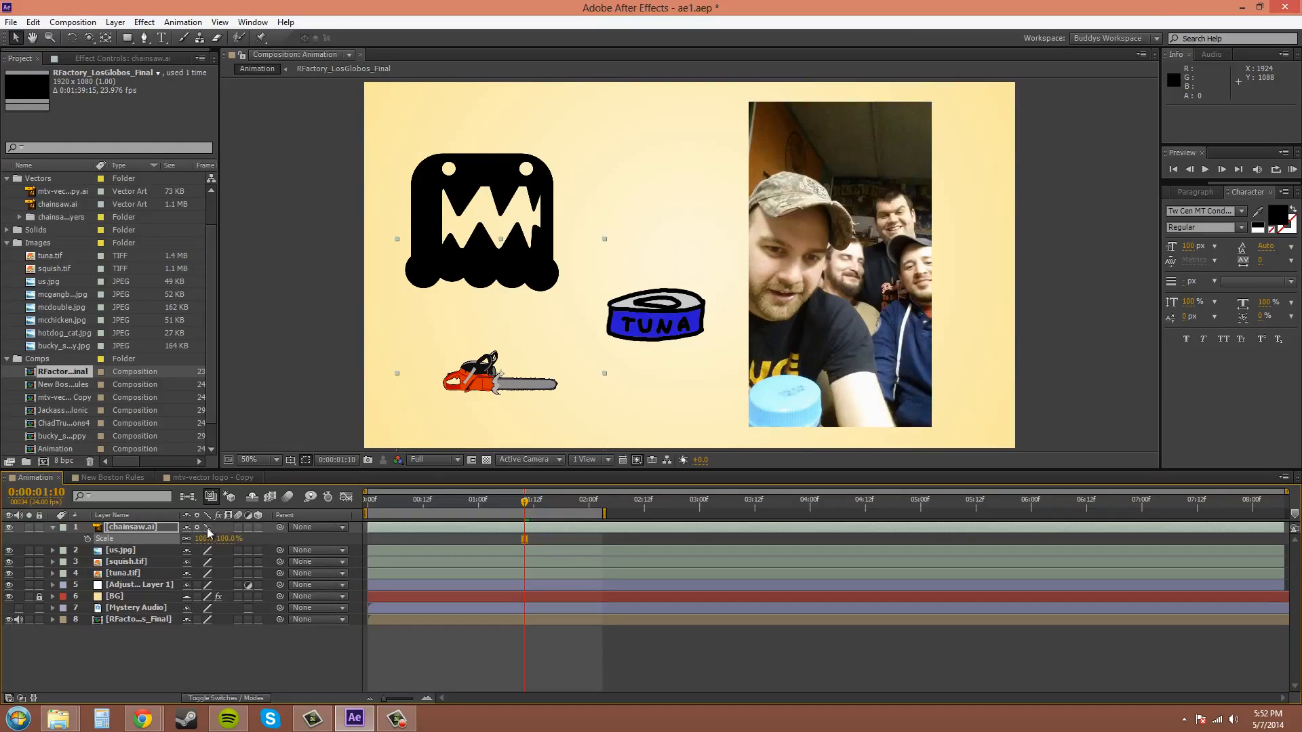
- Toggle chainsaw.ai's quality switch, examine tuna.tif up close in draft quality, and restore tuna.tif to best quality
{"action": "left_click", "coordinate": [207, 528]}
{"action": "left_click", "coordinate": [207, 529]}
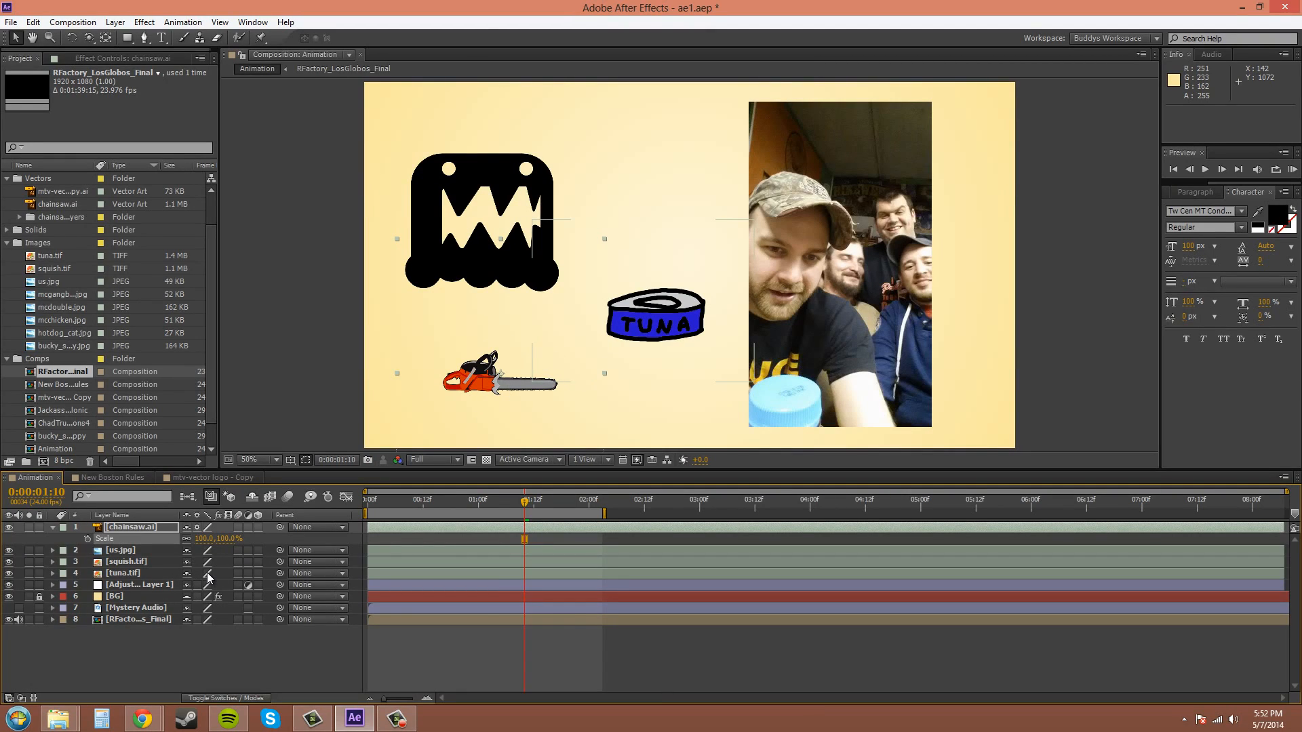
{"action": "key", "text": "period"}
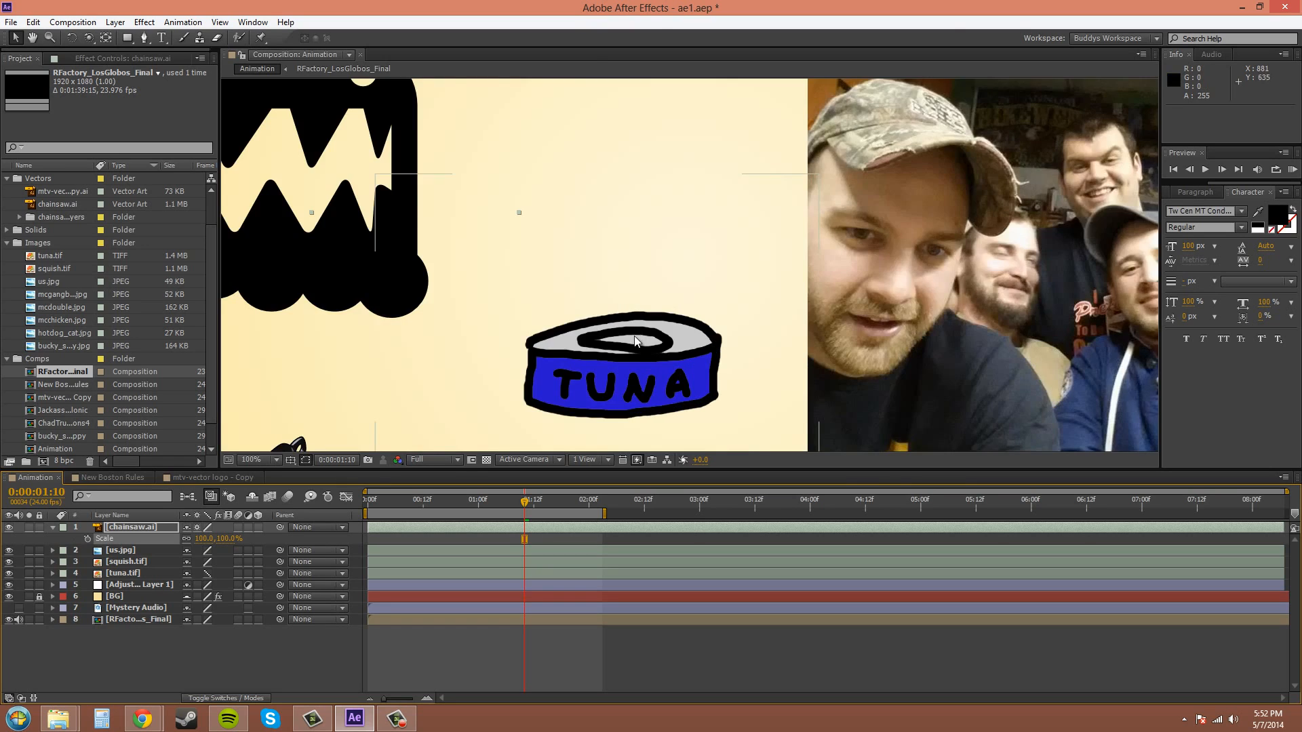
{"action": "key", "text": "period"}
{"action": "left_click_drag", "start_coordinate": [640, 348], "coordinate": [719, 197]}
{"action": "key", "text": "comma"}
{"action": "key", "text": "comma"}
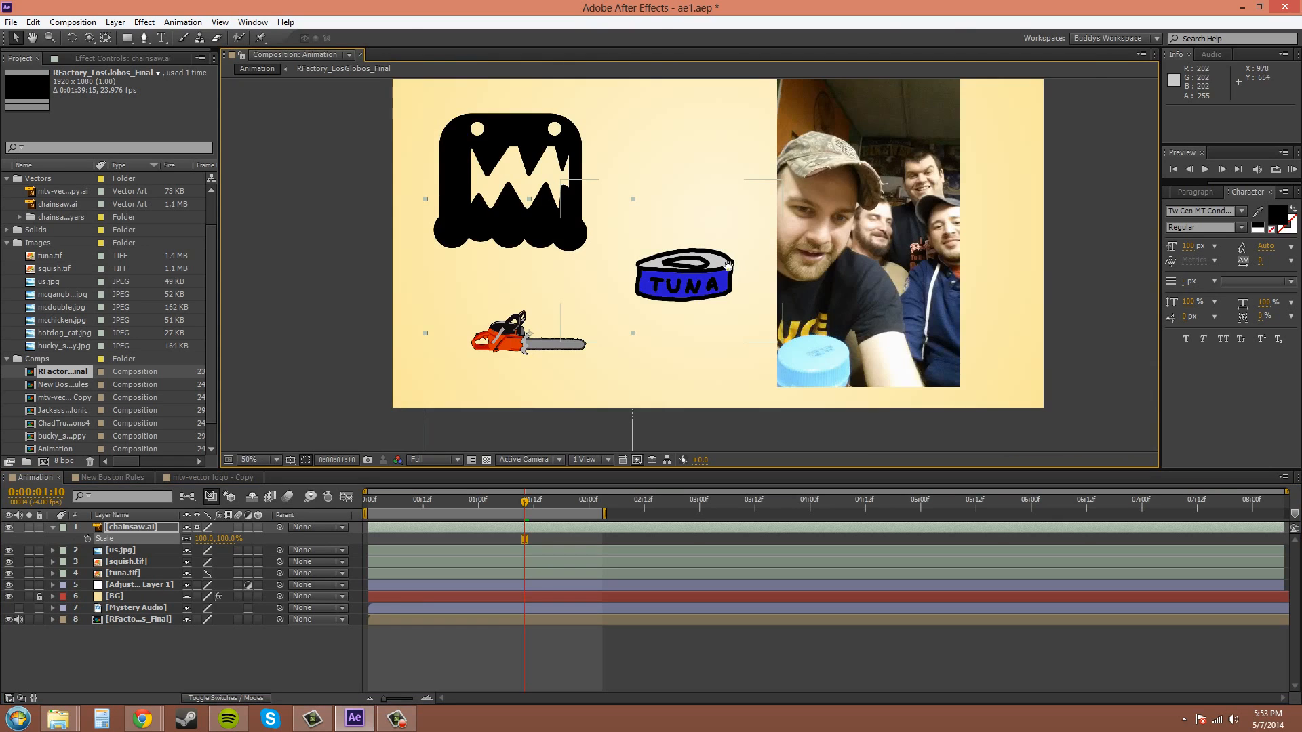
{"action": "left_click", "coordinate": [208, 574]}
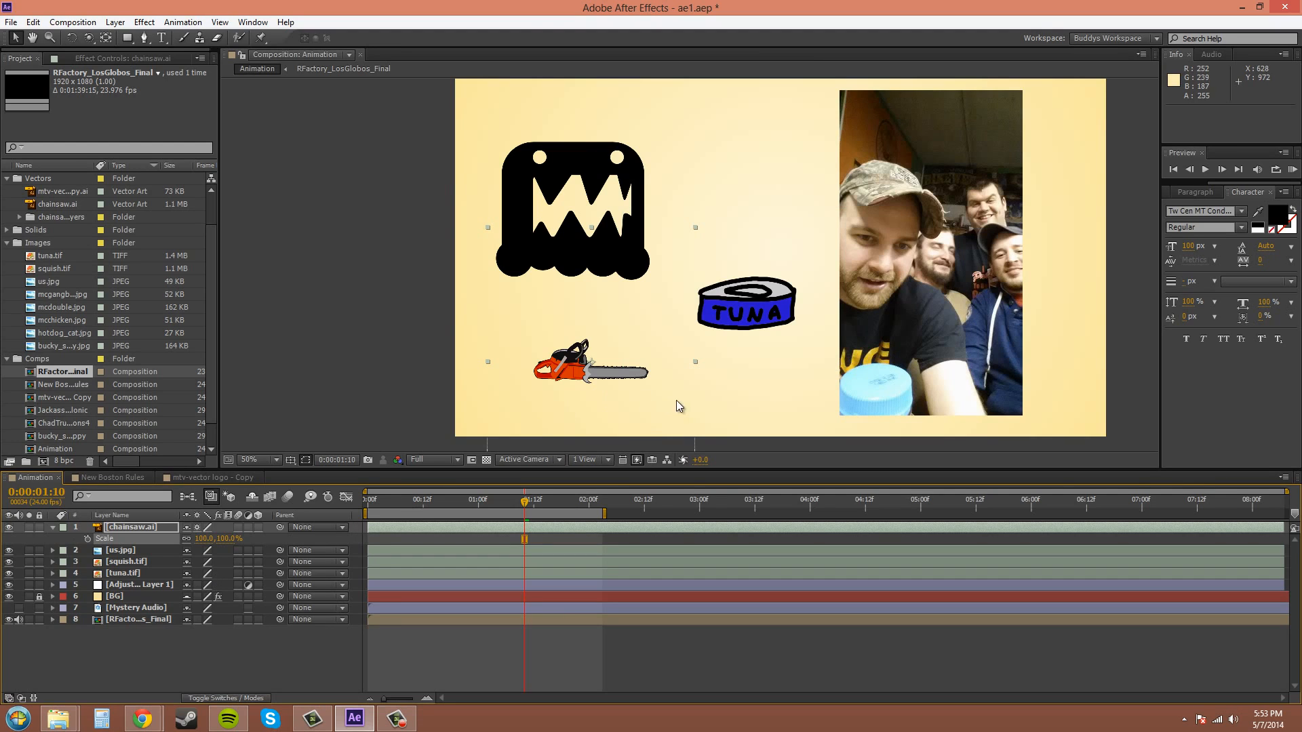
{"action": "left_click_drag", "start_coordinate": [773, 403], "coordinate": [682, 414]}
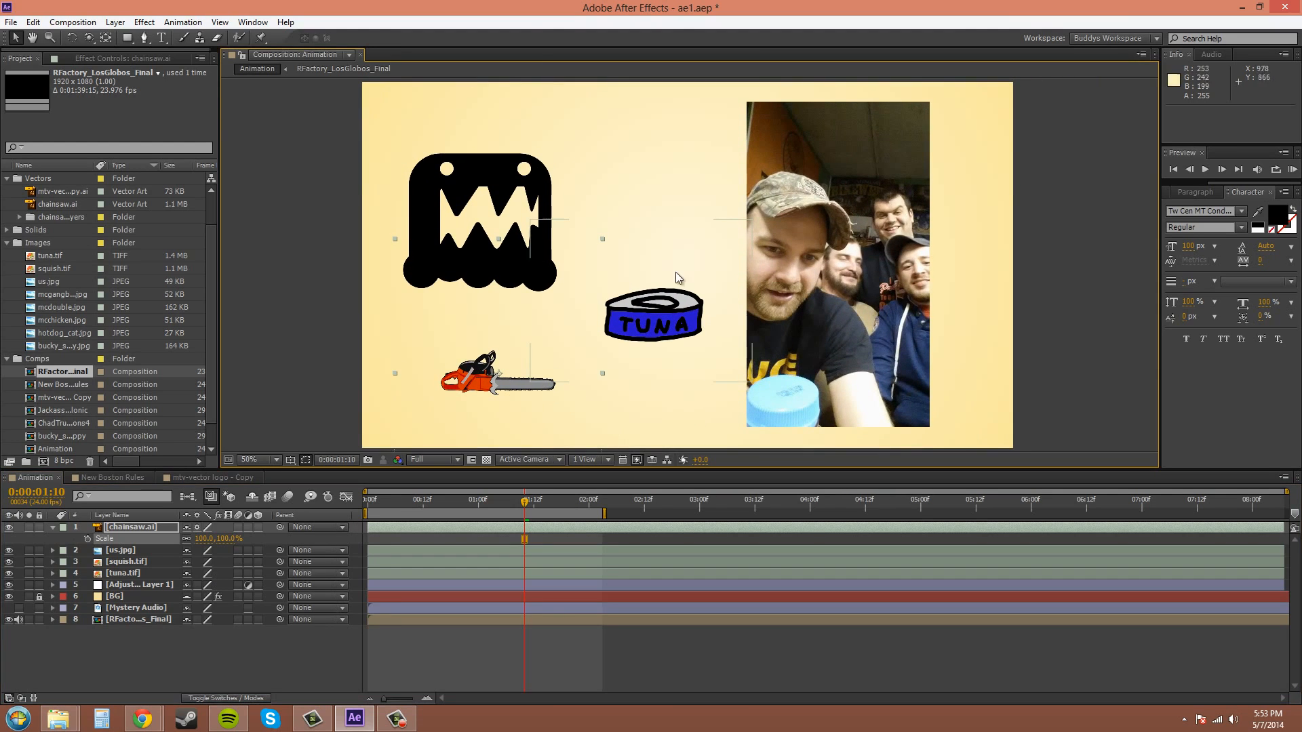